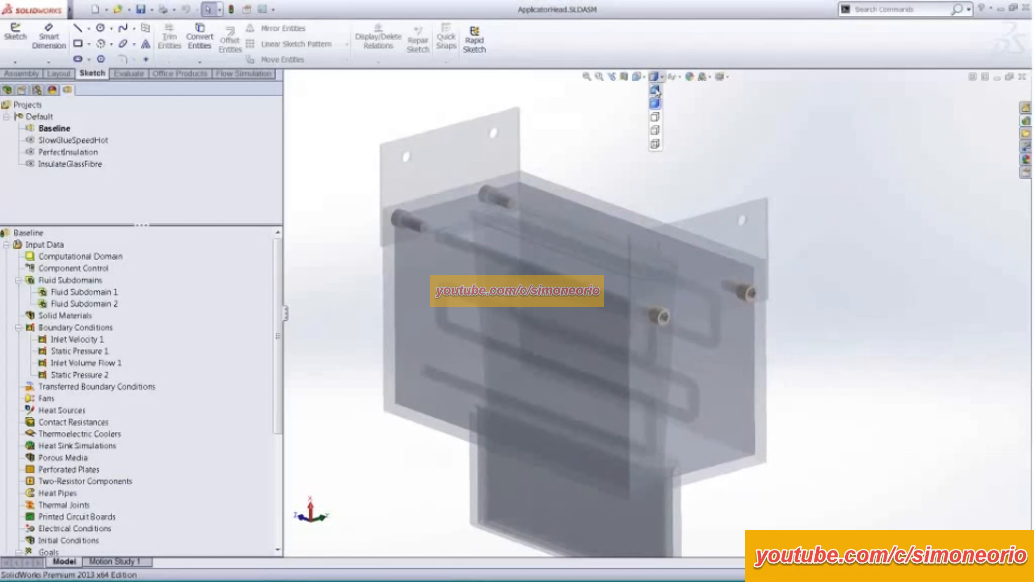
- Display the model shaded with edges and show all input data callouts for the Baseline project
scroll(631, 153, up, 4)
mouse_move(630, 153)
middle_down()
mouse_move(612, 165)
mouse_move(624, 145)
mouse_move(626, 158)
middle_up()
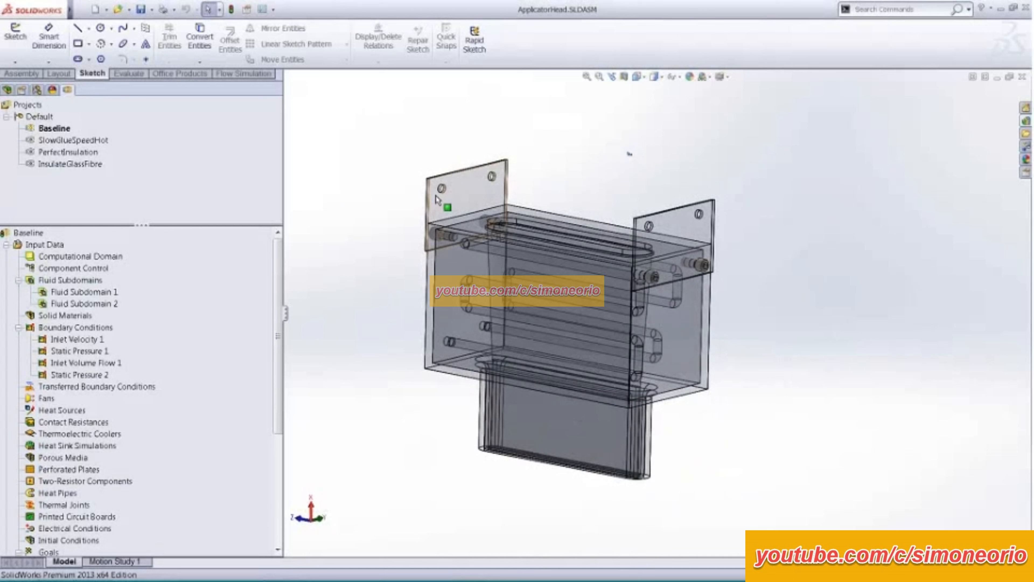
middle_drag(308, 250, 300, 268)
right_click(53, 245)
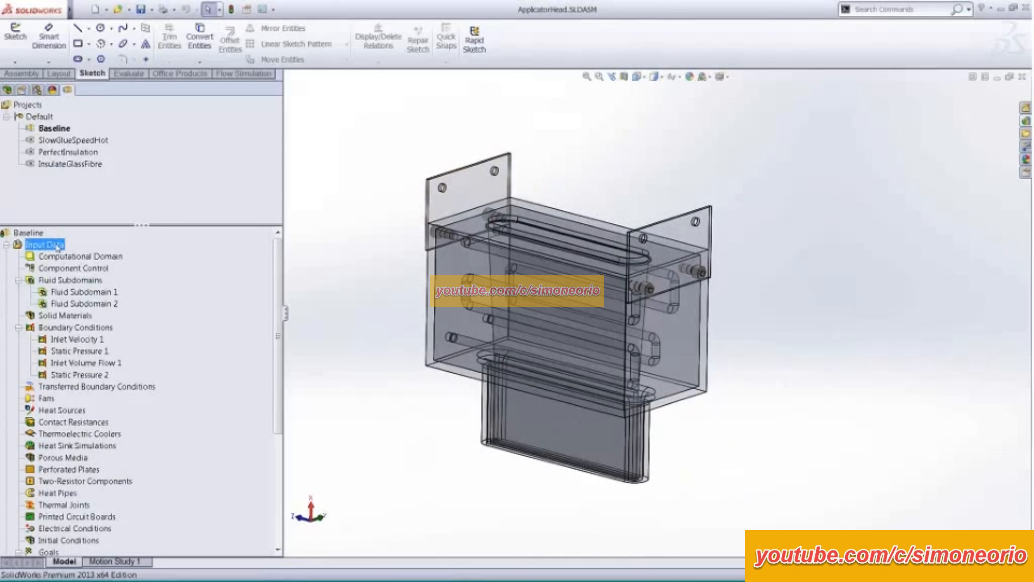
click(130, 317)
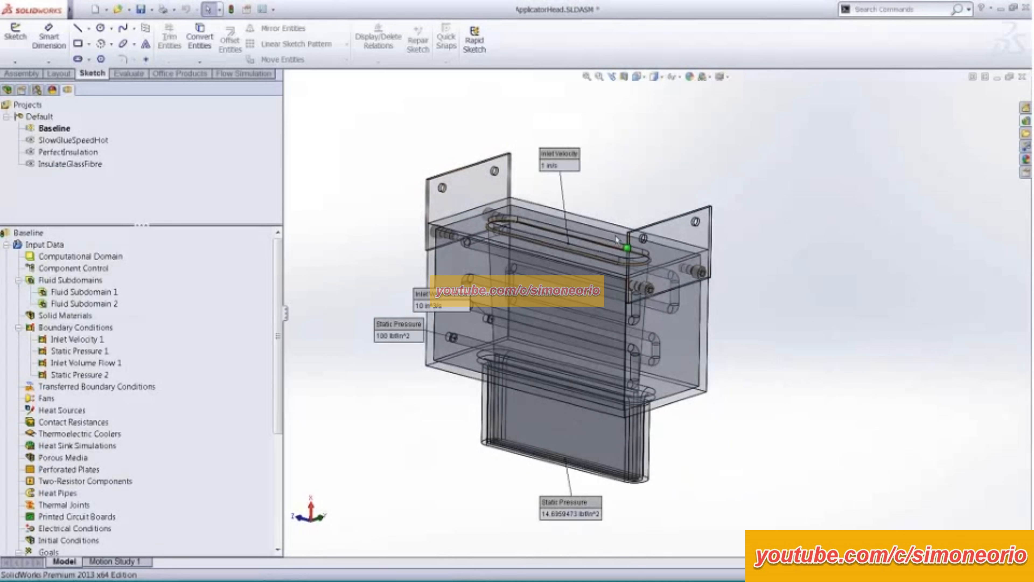
- Reposition the Inlet Velocity, Inlet Volume Flow and 100 lbf/in^2 Static Pressure callouts clear of the model
mouse_move(645, 169)
middle_down()
mouse_move(641, 148)
mouse_move(635, 171)
middle_up()
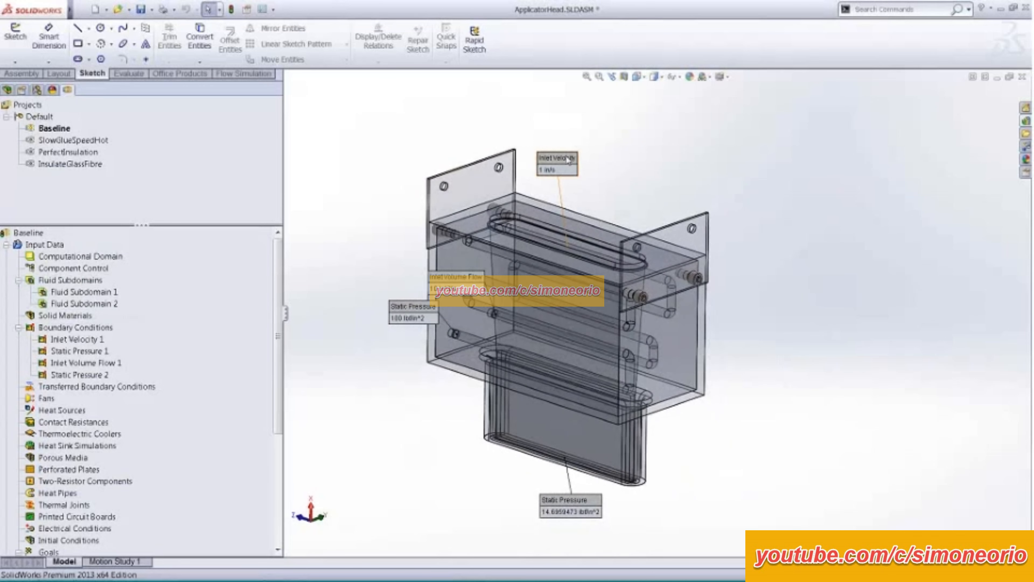
click(77, 339)
drag(453, 286, 377, 172)
drag(403, 313, 342, 283)
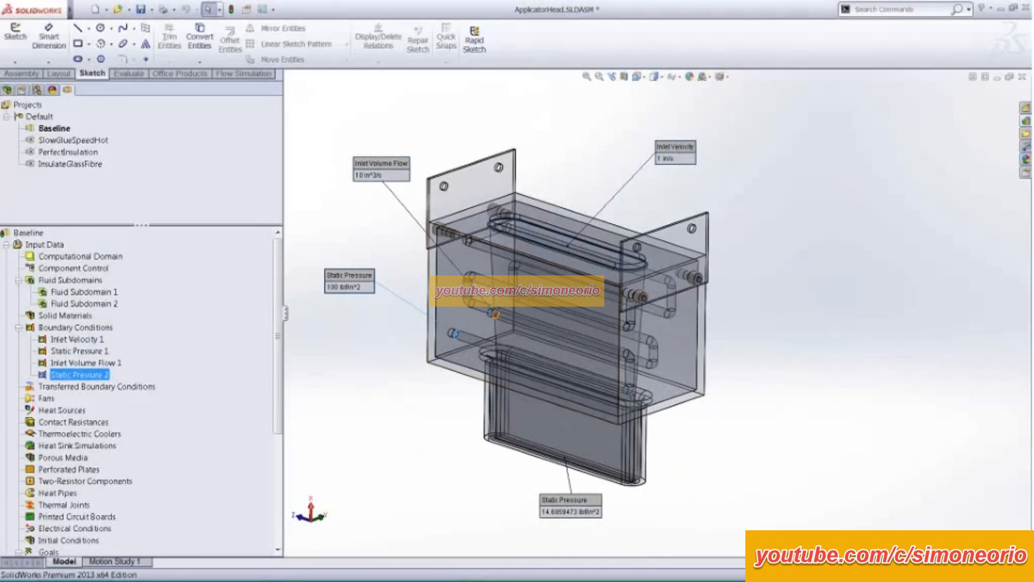
middle_drag(579, 260, 566, 234)
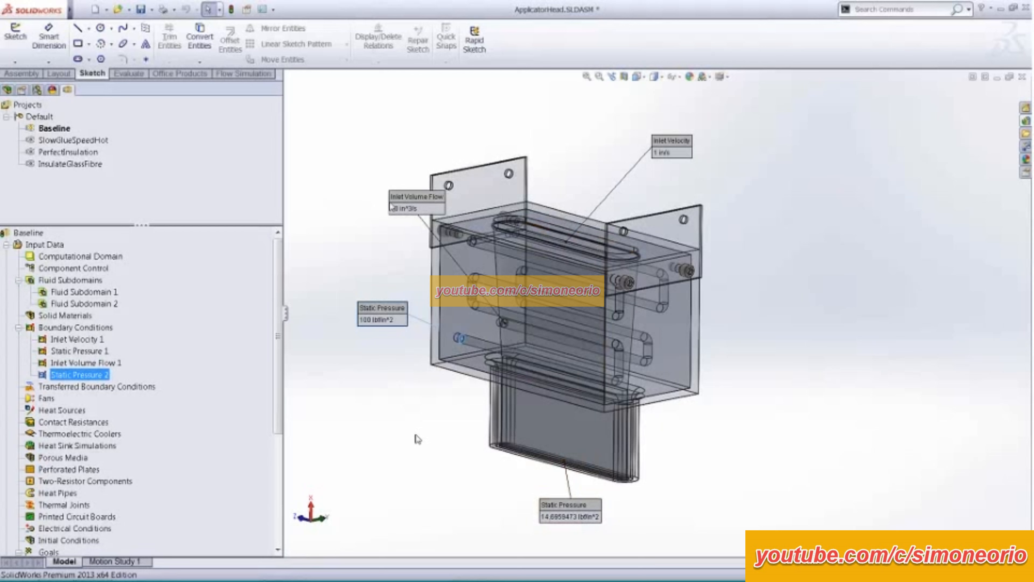
middle_drag(366, 229, 370, 247)
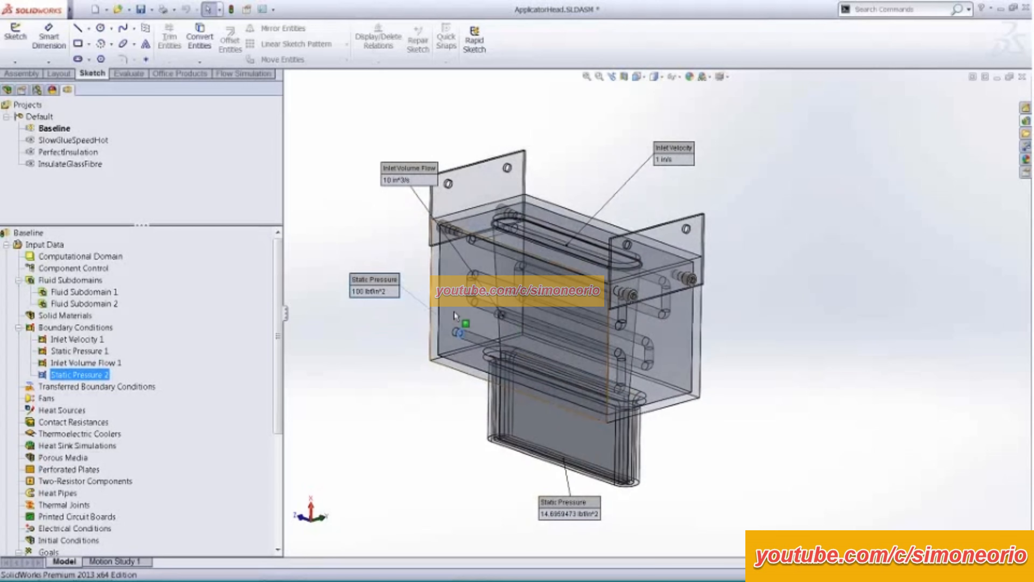
- Open the definition of Fluid Subdomain 1, examine its selected region and fluid, and close it without changes
click(85, 291)
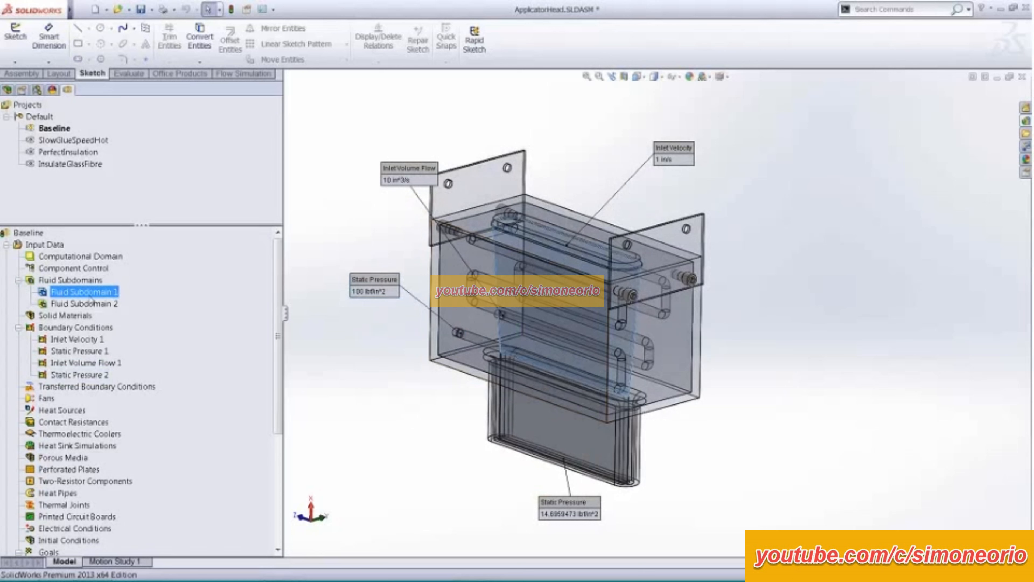
right_click(91, 300)
click(109, 303)
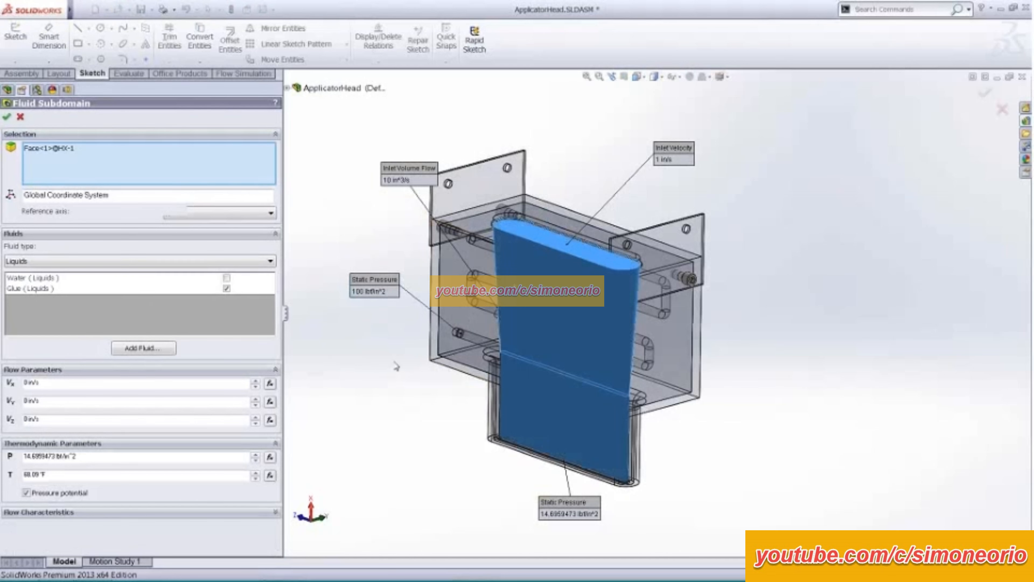
middle_drag(396, 366, 393, 364)
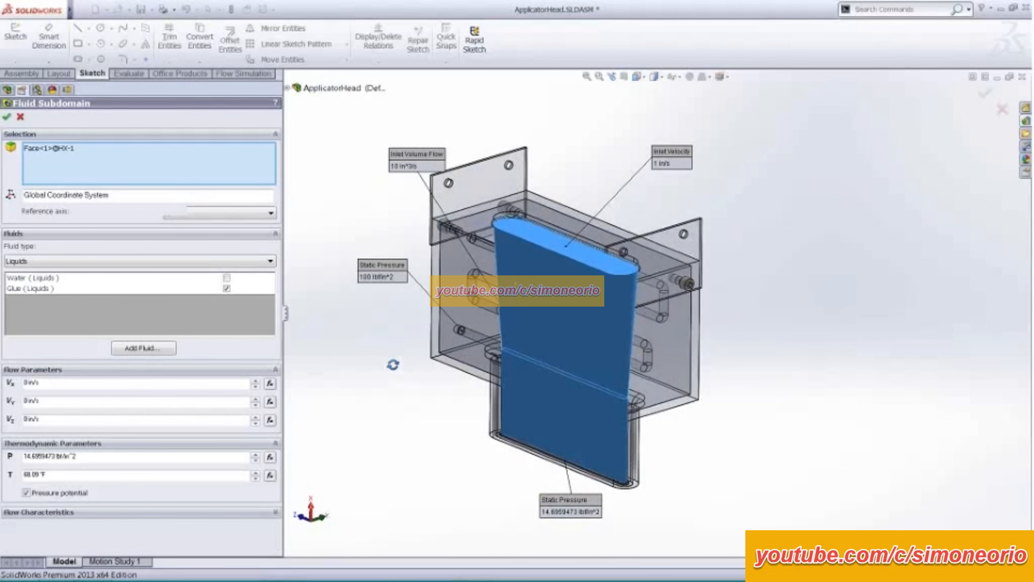
middle_drag(372, 333, 374, 334)
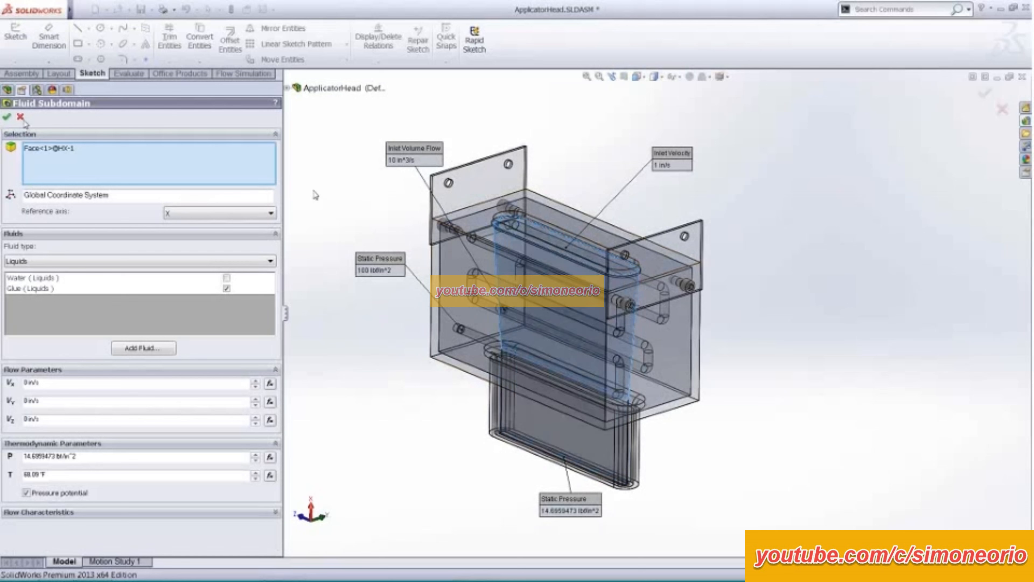
key(Return)
- Open the definition of Fluid Subdomain 2, examine its selected tubing and fluid, and cancel without changes
right_click(108, 305)
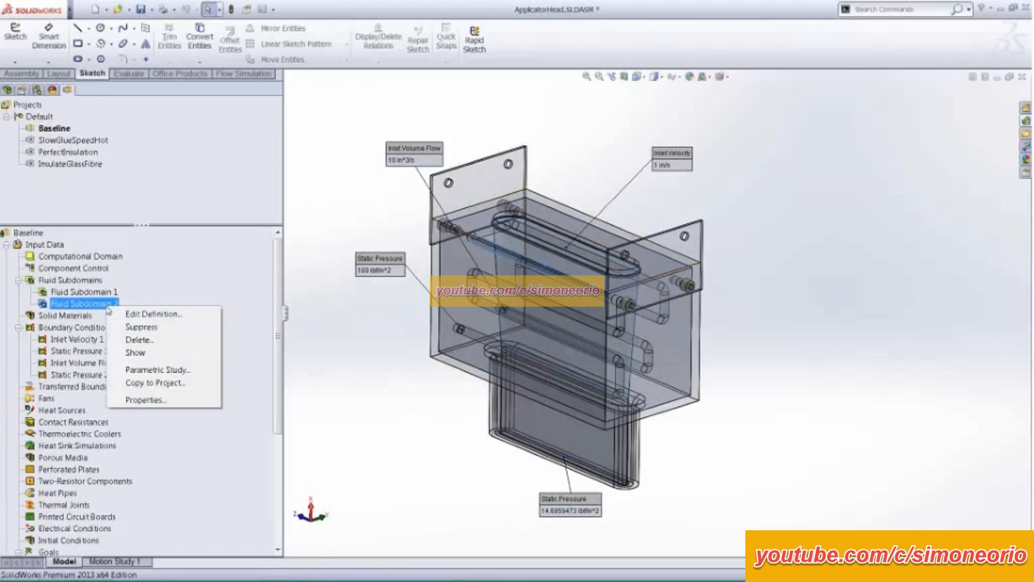
click(133, 315)
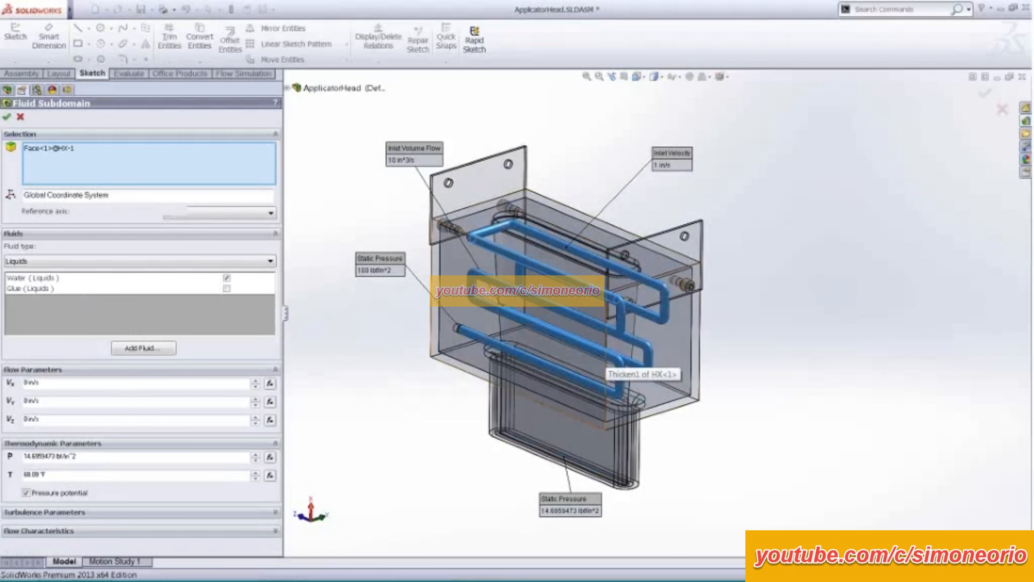
middle_drag(523, 257, 527, 204)
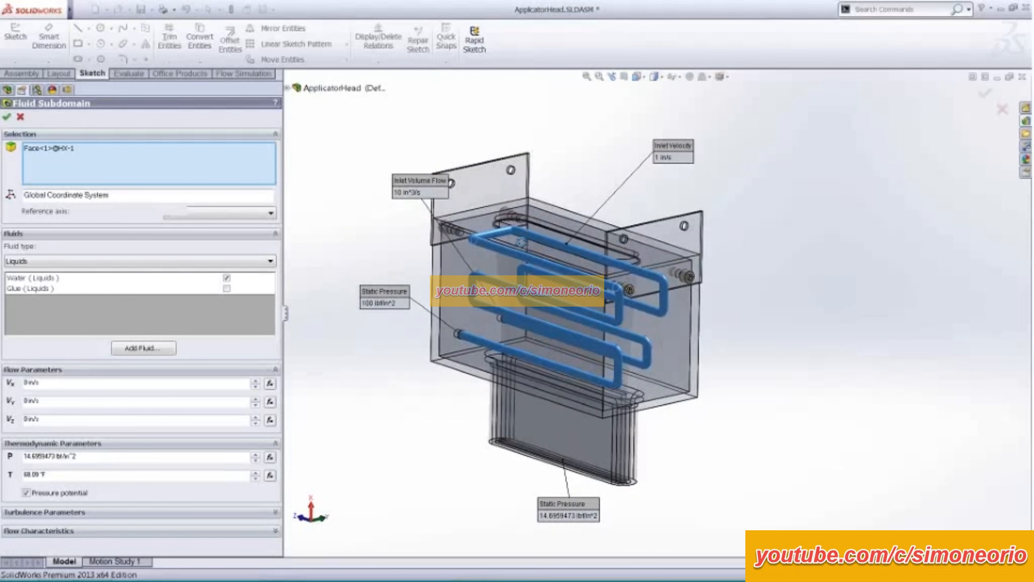
click(21, 117)
- Display the computational domain and examine its extents around the applicator head assembly from several angles
click(81, 256)
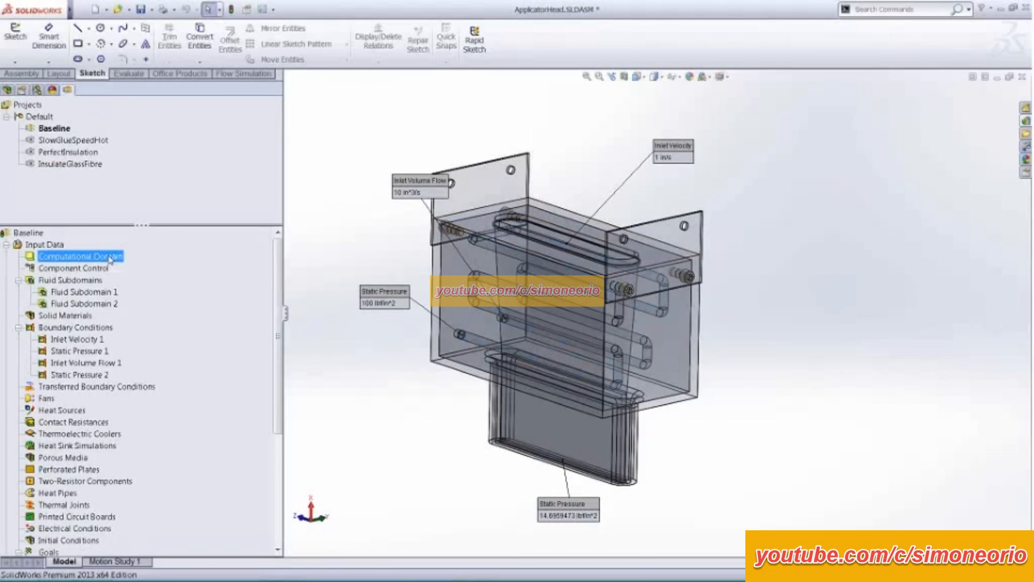
scroll(407, 277, up, 8)
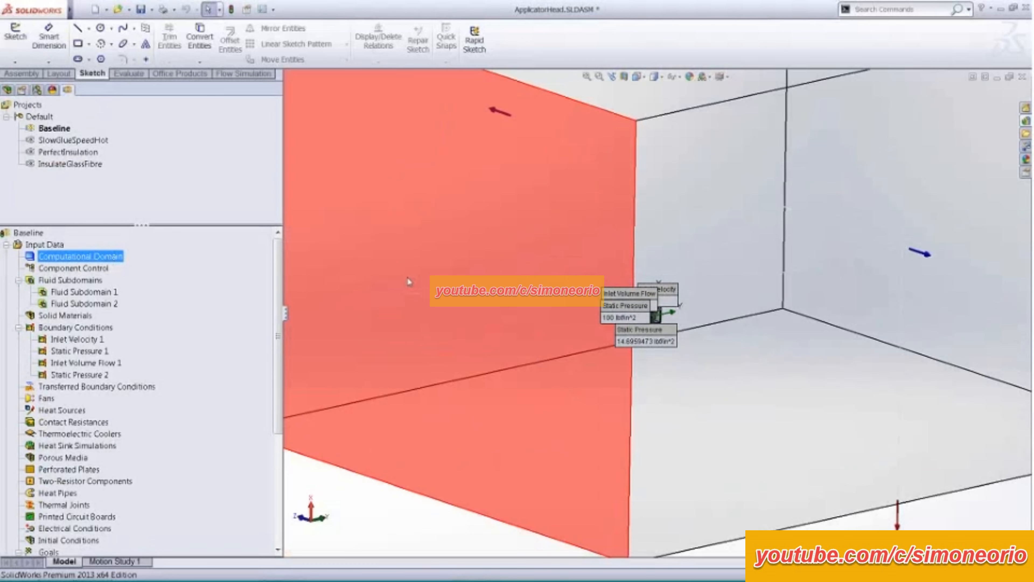
middle_drag(432, 287, 401, 267)
scroll(530, 368, down, 5)
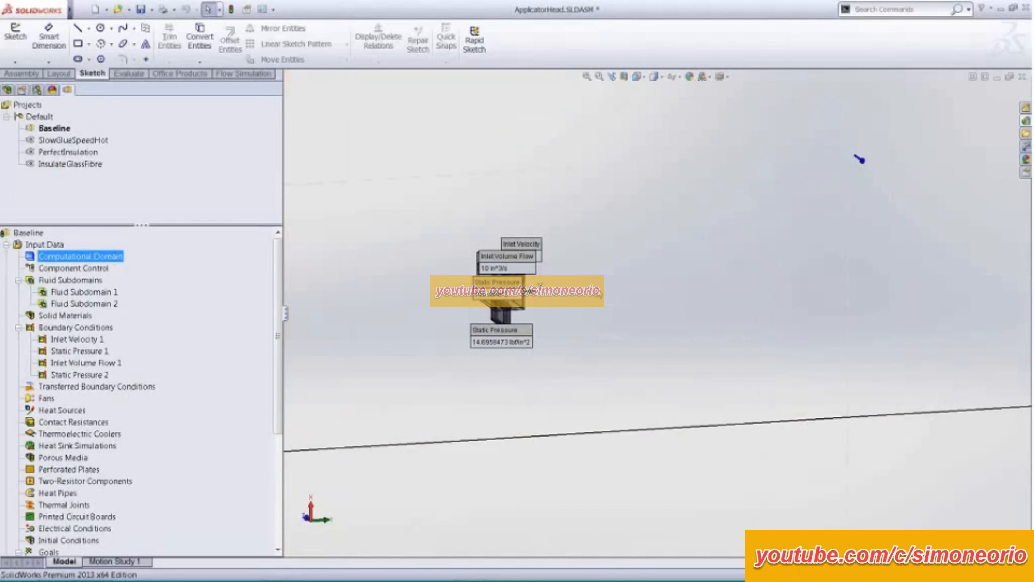
scroll(569, 306, down, 6)
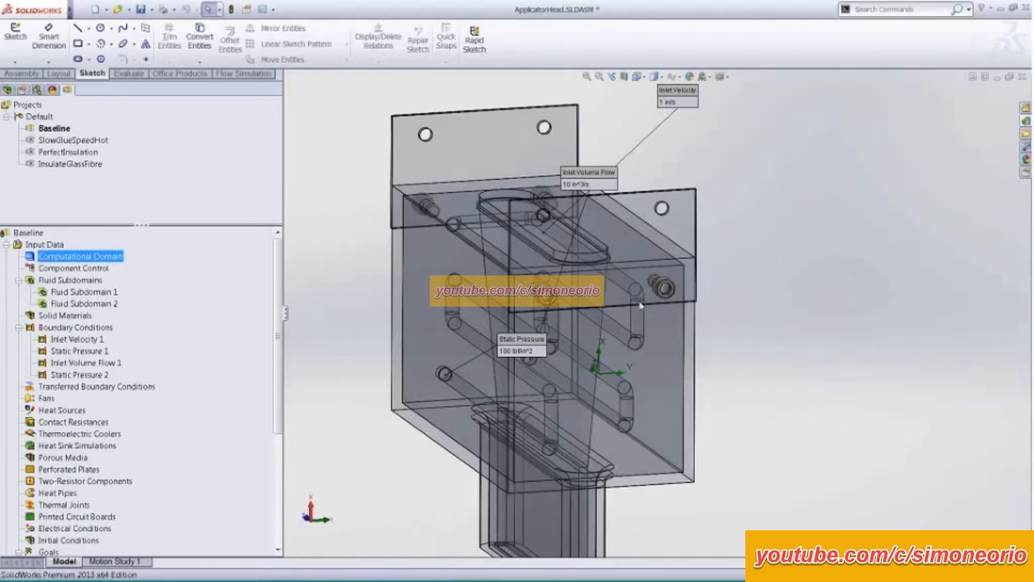
scroll(640, 302, up, 5)
ctrl+middle_drag(765, 355, 778, 317)
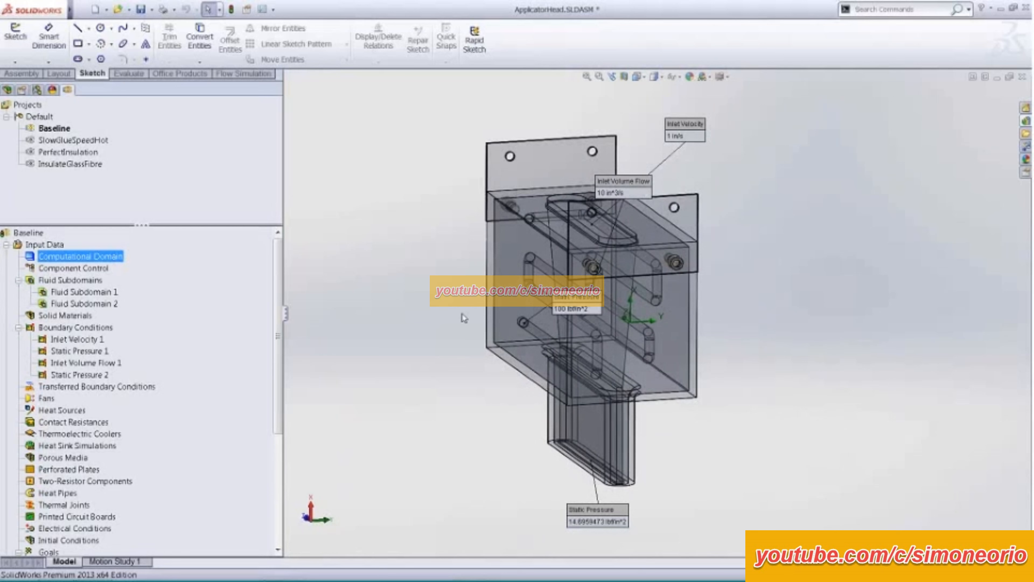
mouse_move(462, 313)
middle_down()
mouse_move(450, 271)
mouse_move(471, 256)
mouse_move(477, 301)
mouse_move(457, 295)
middle_up()
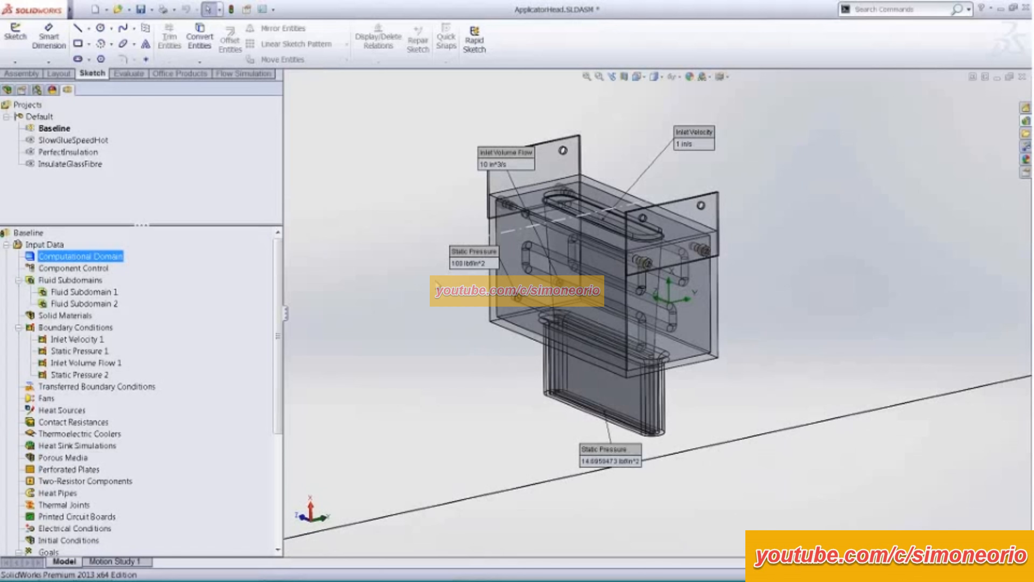
- Select the Z min boundary of the computational domain to inspect it, and clear the selection without changing its value
click(421, 281)
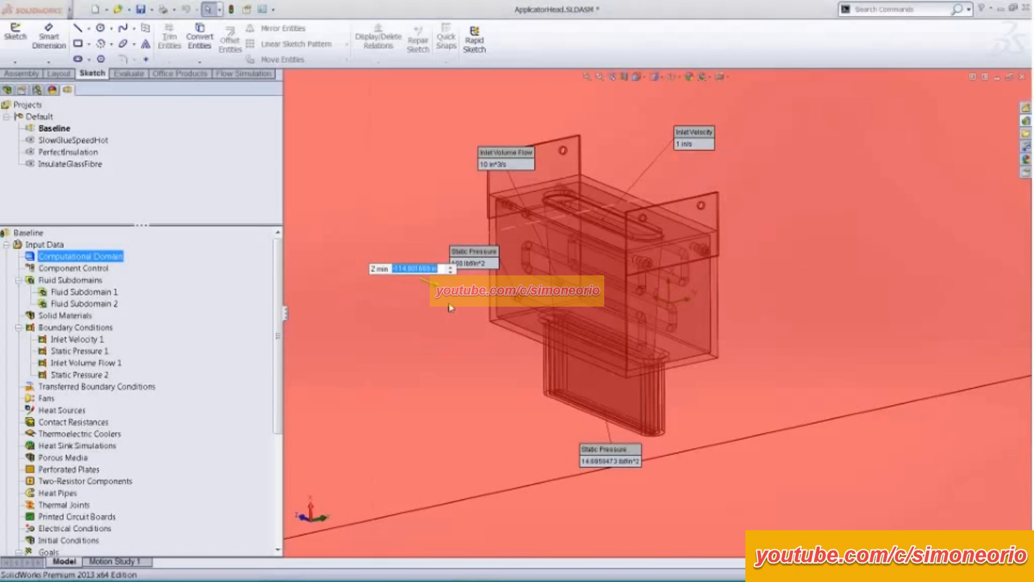
click(450, 341)
scroll(450, 342, up, 8)
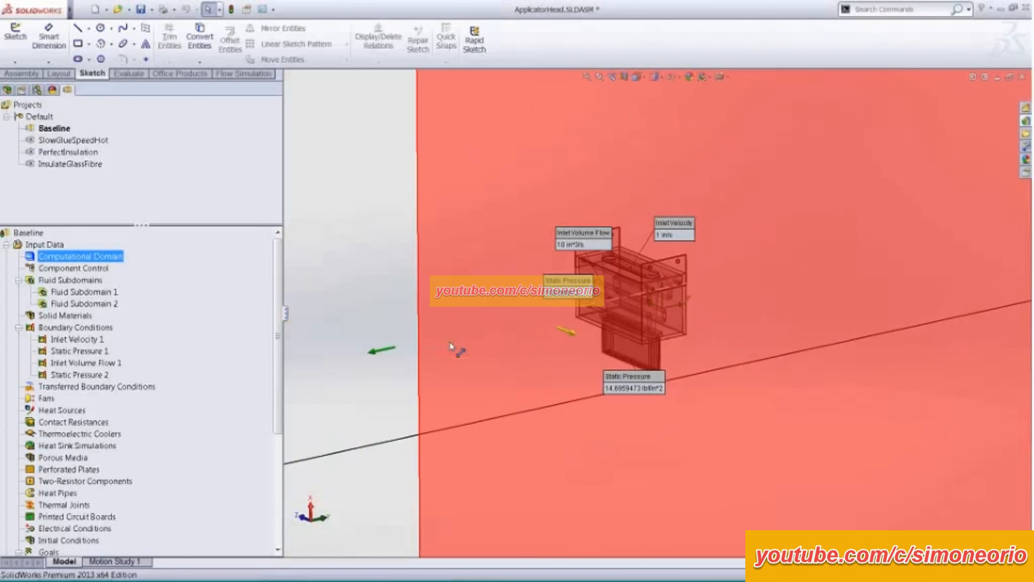
scroll(449, 342, up, 2)
click(306, 543)
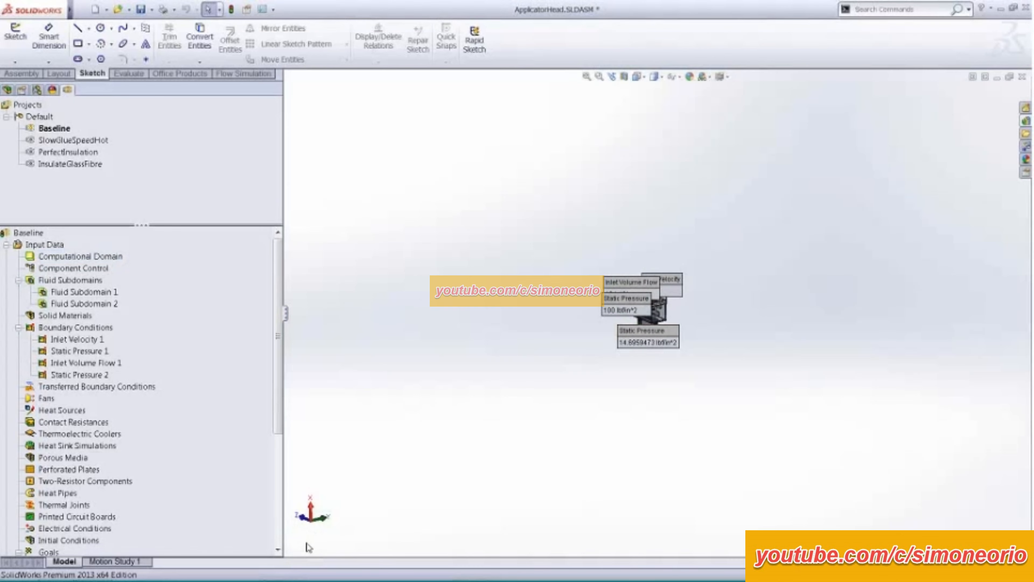
- Hide all input data callouts from the model
right_click(79, 256)
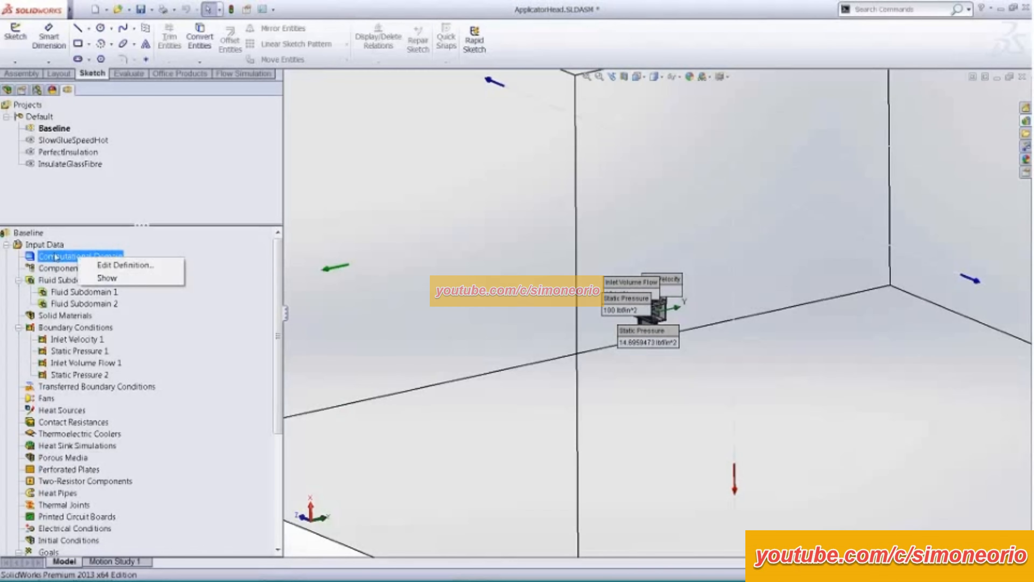
click(45, 244)
right_click(57, 245)
click(108, 318)
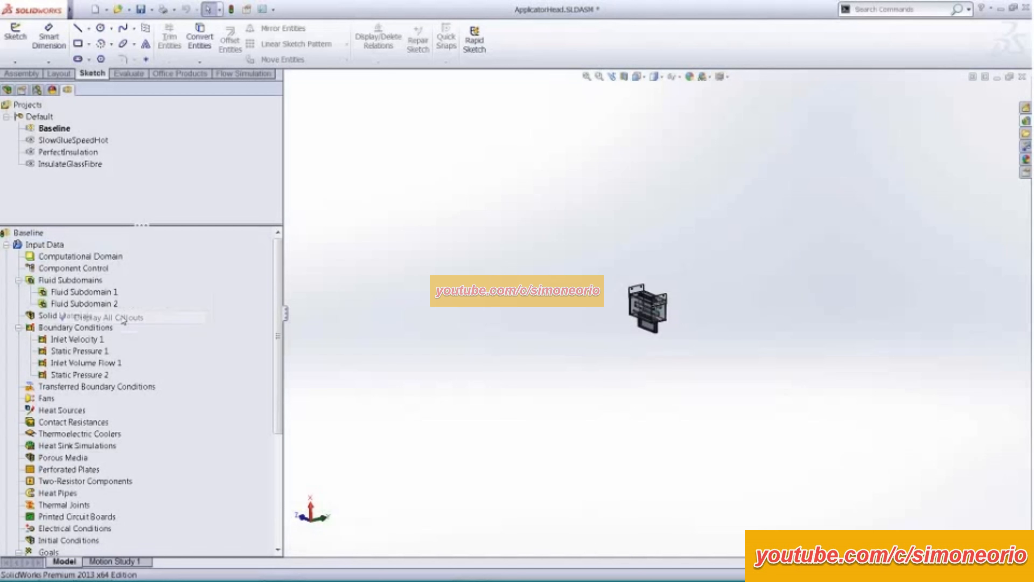
scroll(602, 323, down, 10)
scroll(598, 325, down, 4)
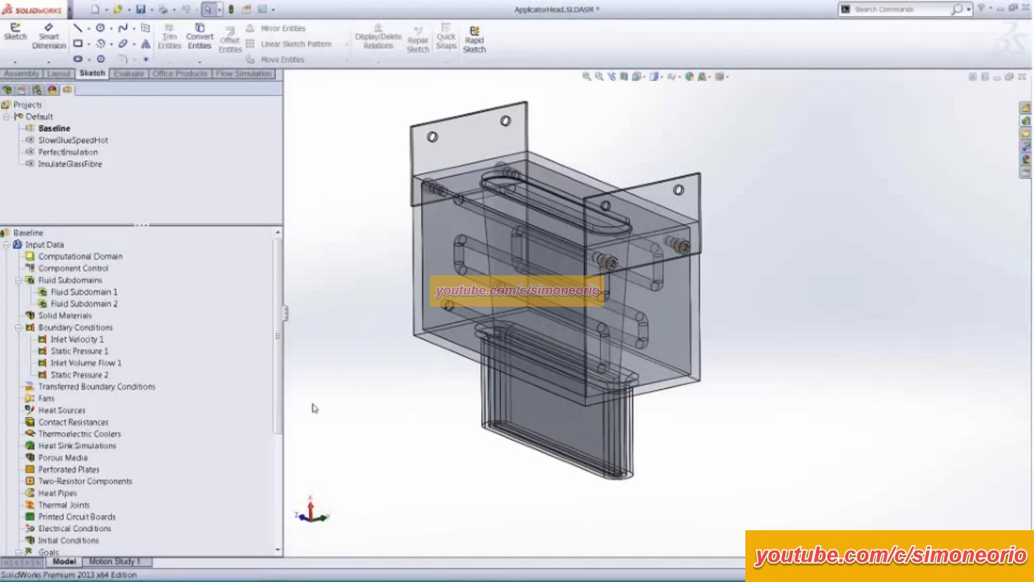
- Collapse the Boundary Conditions and Fluid Subdomains folders and bring the full list of goals into view
click(18, 327)
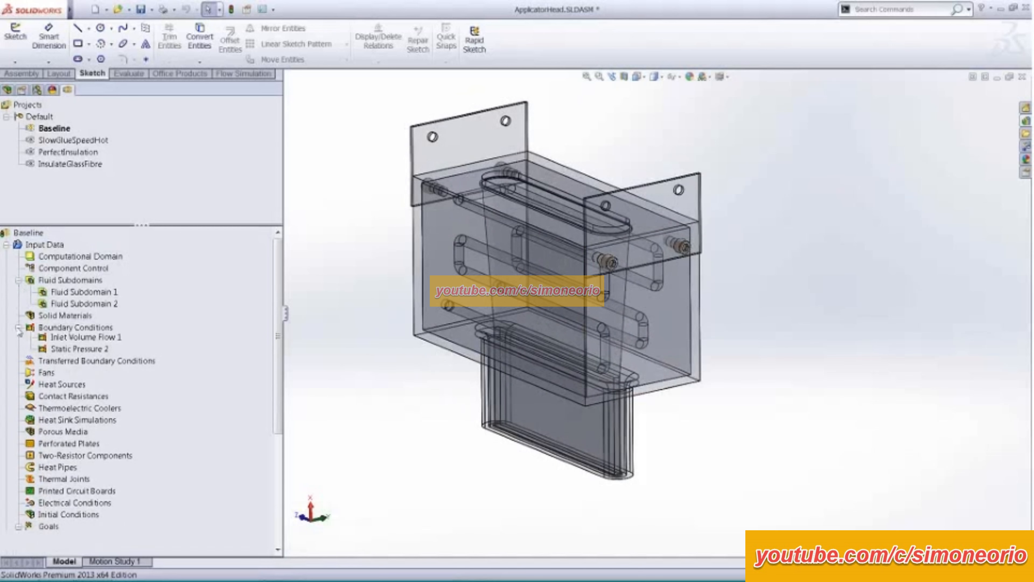
click(18, 280)
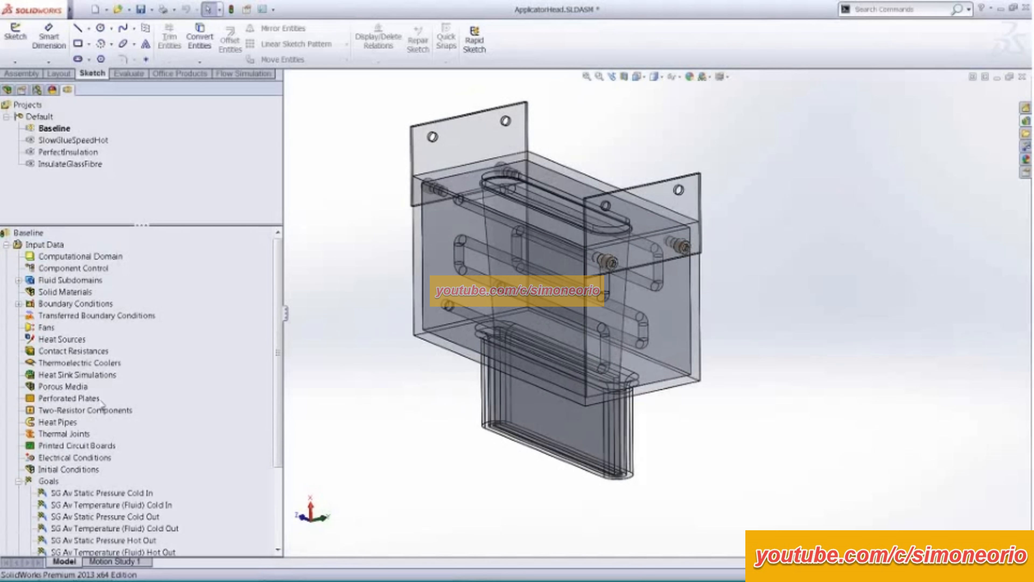
scroll(277, 367, down, 3)
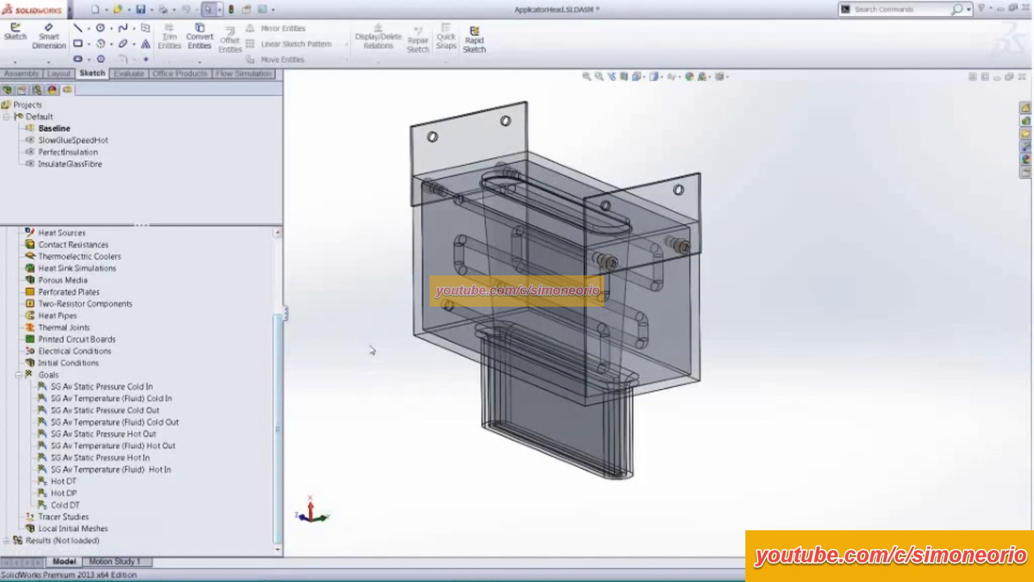
- Highlight the cold inlet static pressure goal and the Hot DT and Cold DT equation goals for review
click(120, 387)
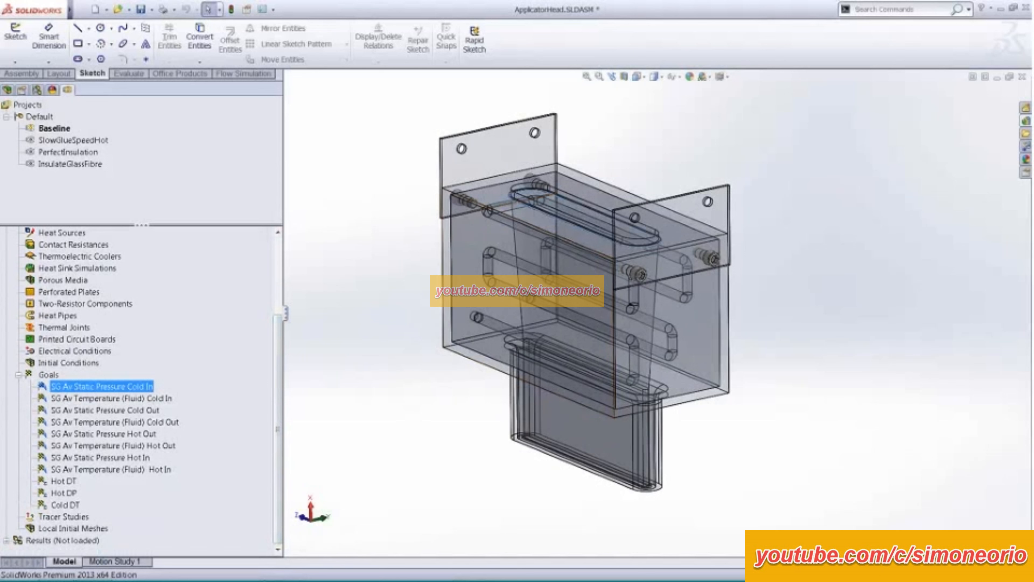
click(65, 482)
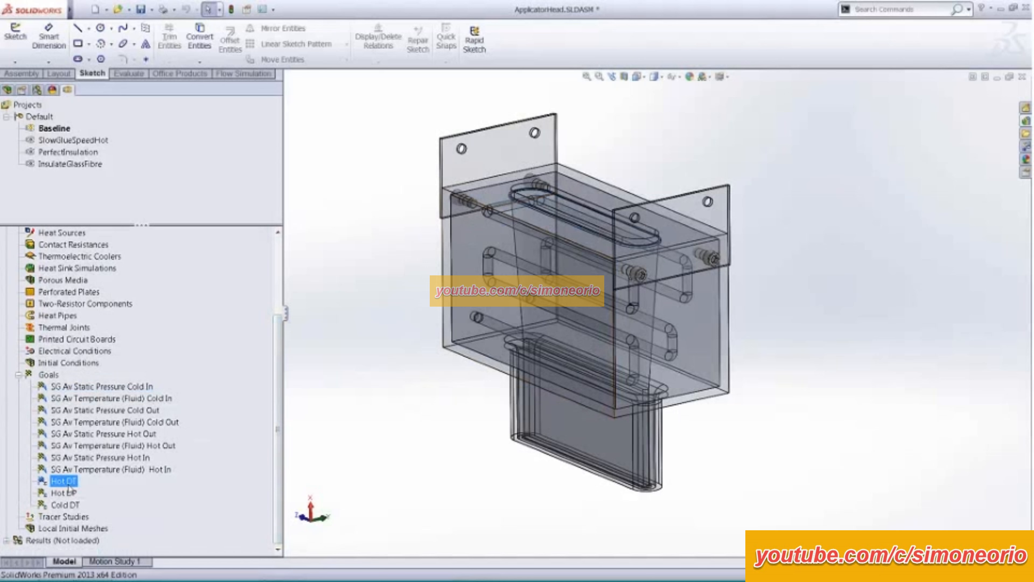
click(68, 508)
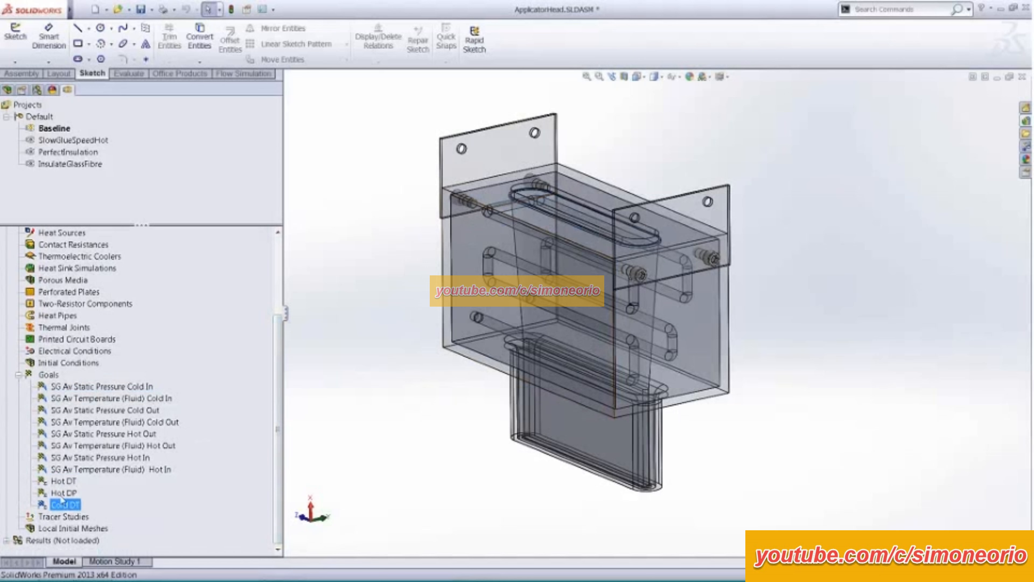
- Inspect the Hot DP equation goal's expression, cancel without changes, and enlarge the analysis tree area
right_click(64, 504)
click(90, 504)
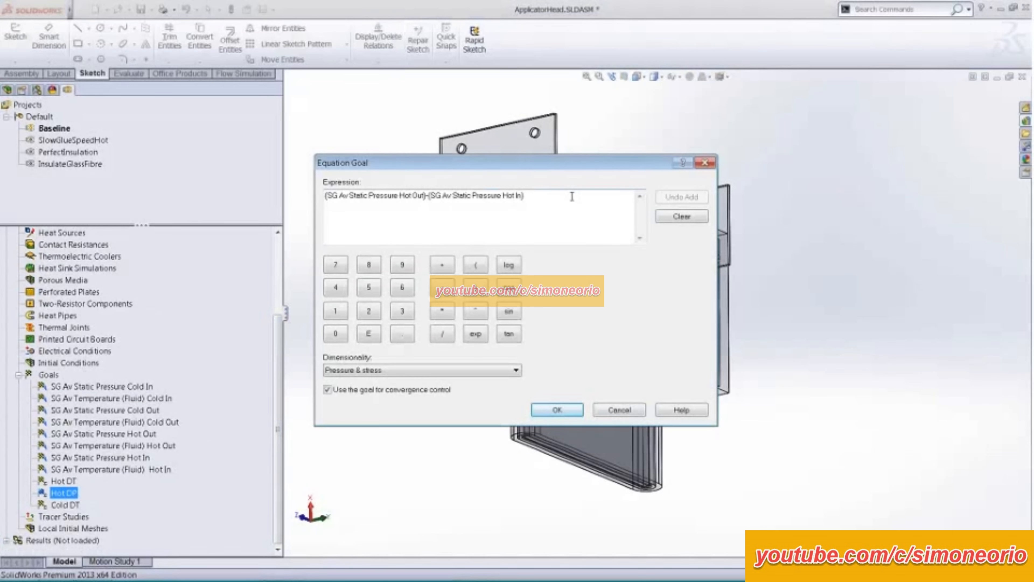
click(611, 405)
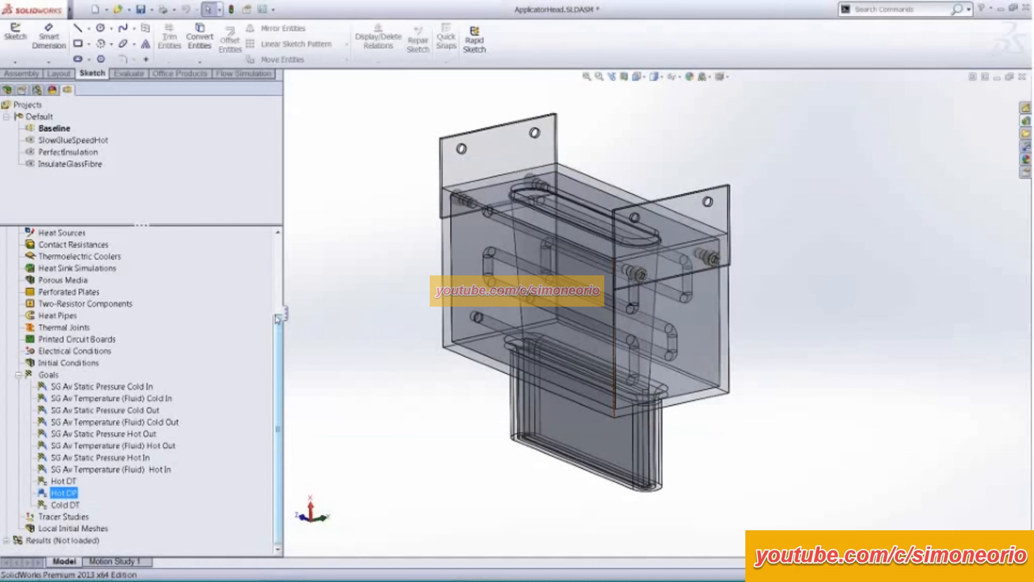
drag(240, 225, 241, 155)
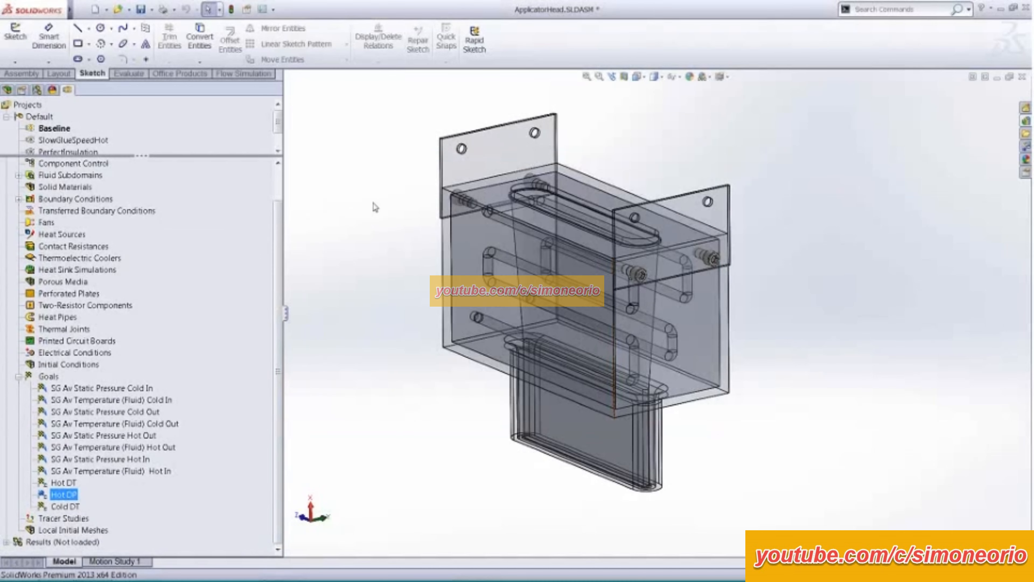
- Expand the Results folder of the Baseline project and load its calculated results
middle_drag(380, 205, 388, 244)
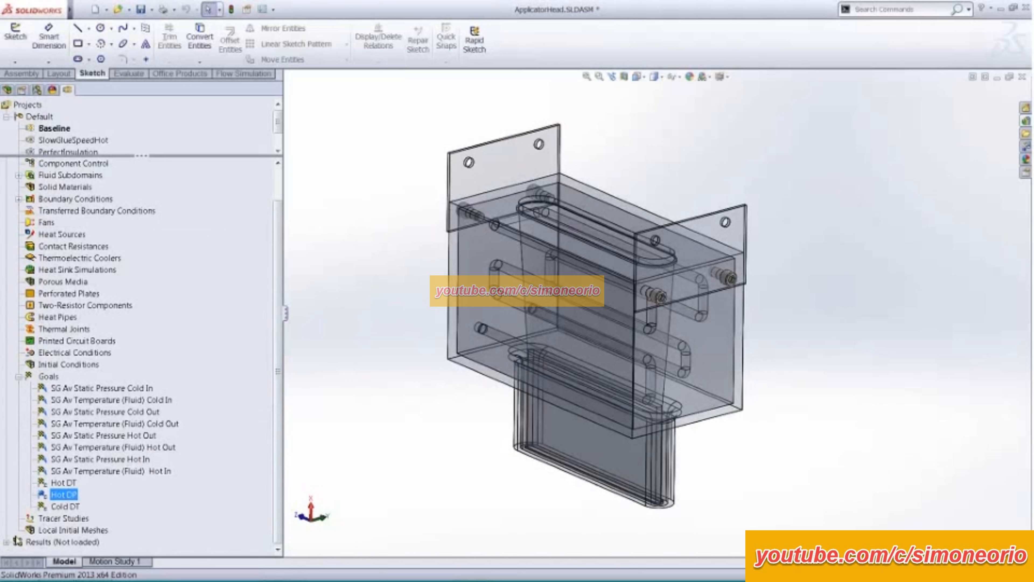
click(7, 543)
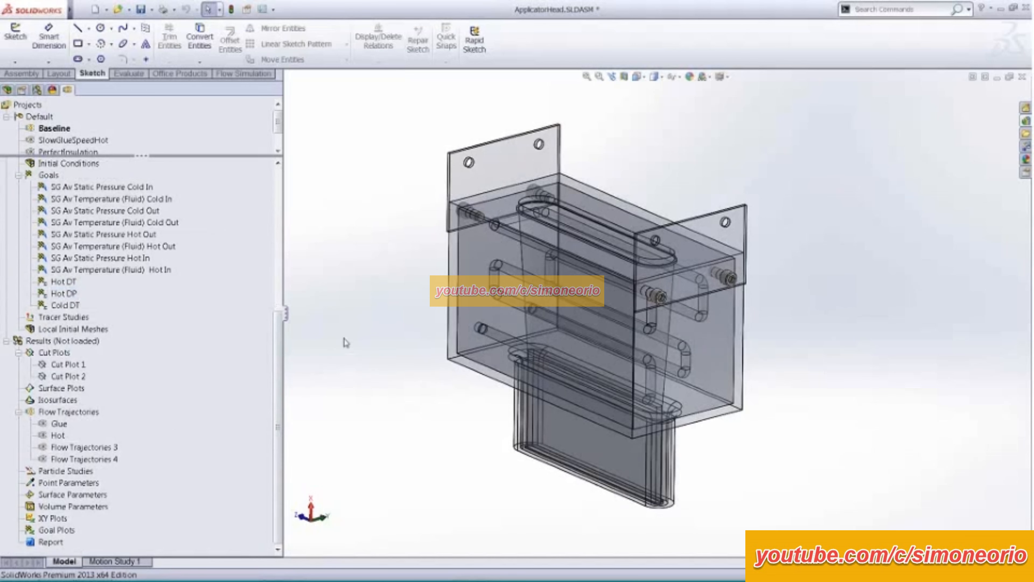
middle_drag(346, 337, 451, 324)
scroll(452, 324, down, 3)
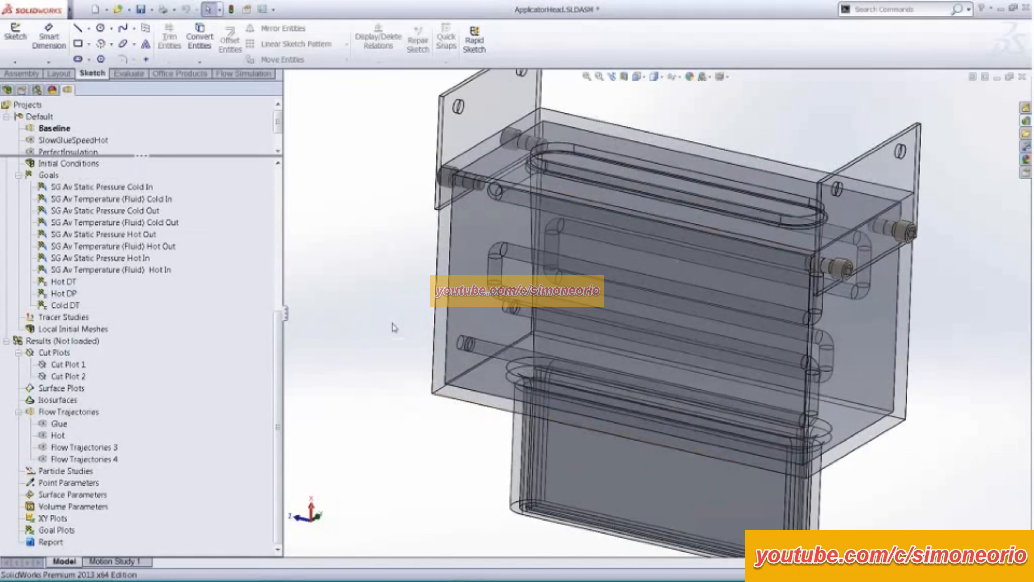
scroll(368, 321, up, 4)
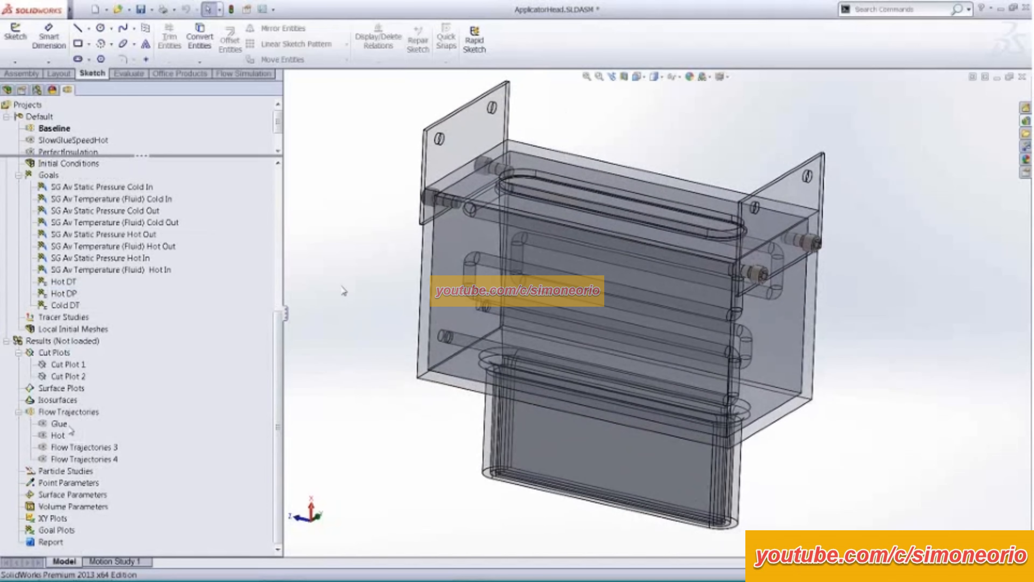
right_click(62, 425)
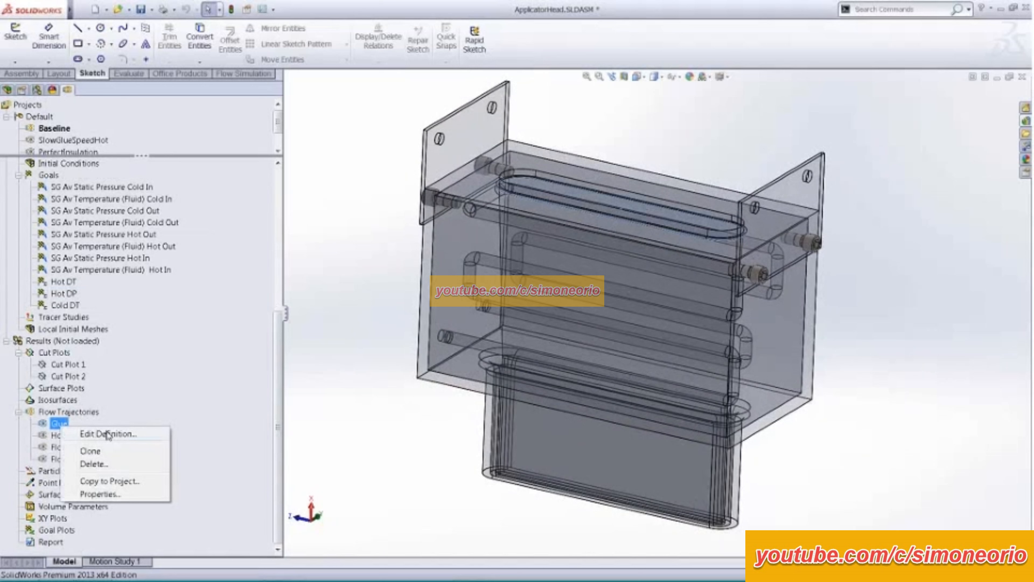
right_click(73, 342)
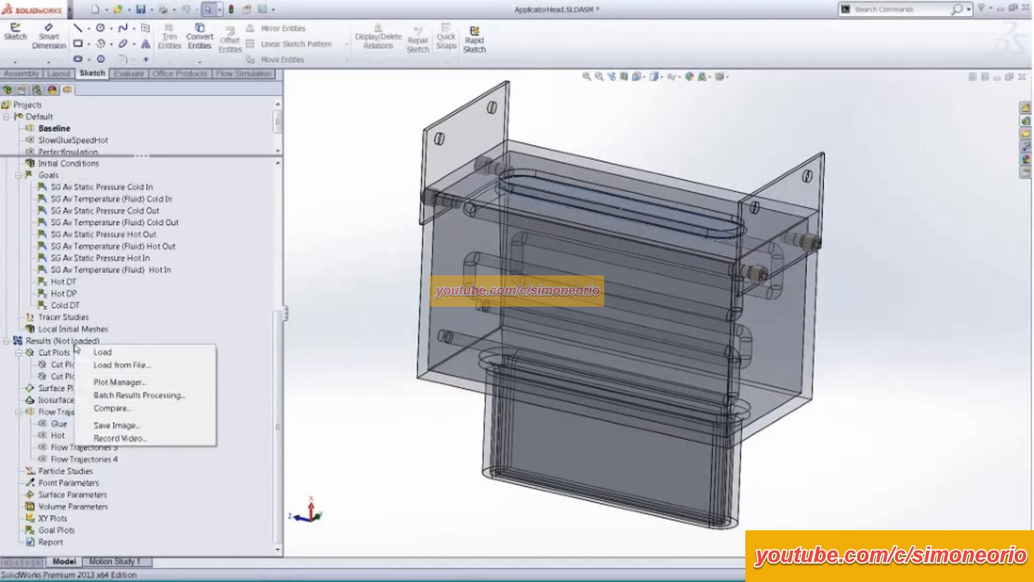
click(121, 355)
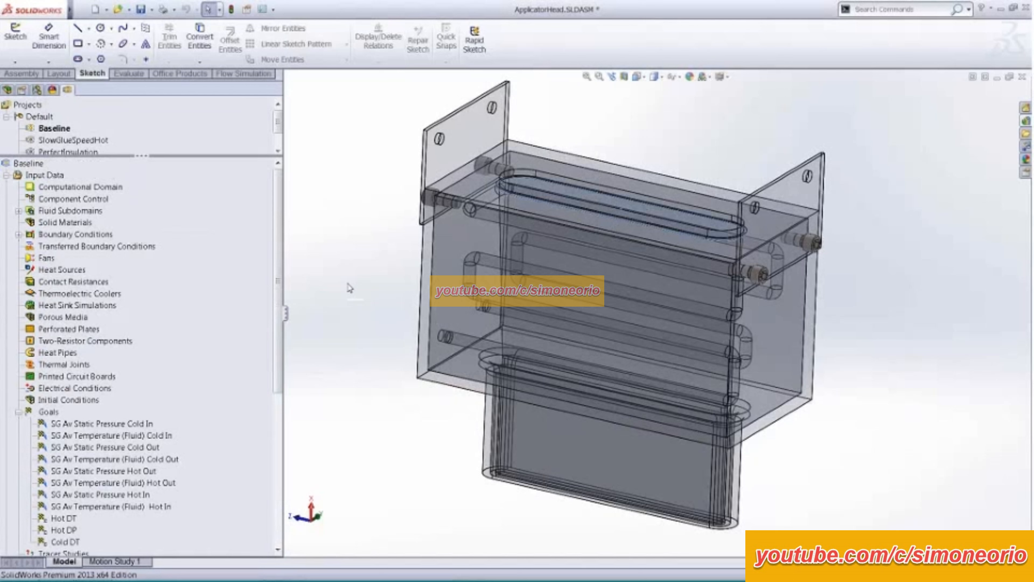
- Collapse the Goals folder and show the Glue flow trajectories on the model
click(18, 412)
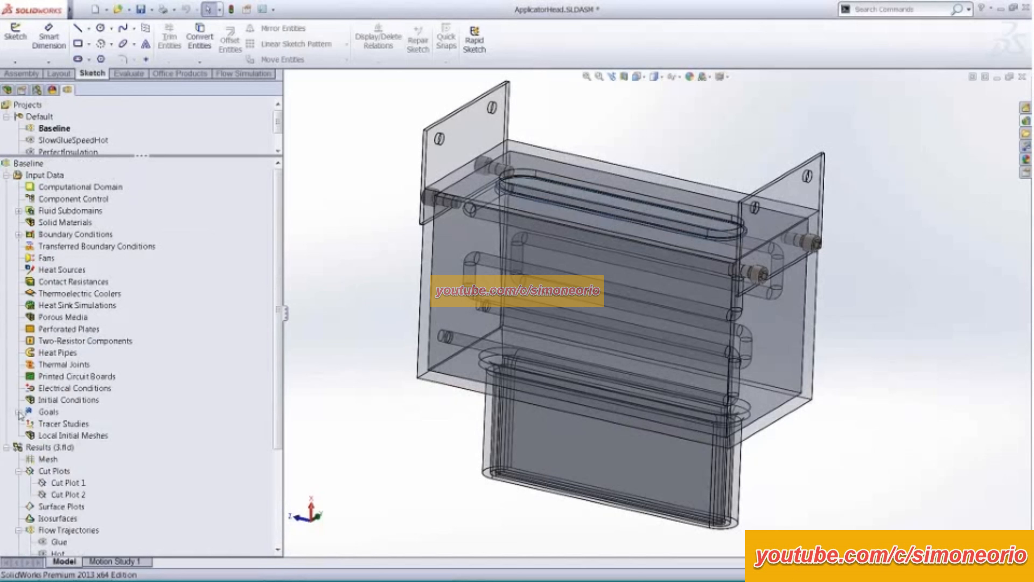
drag(278, 334, 279, 429)
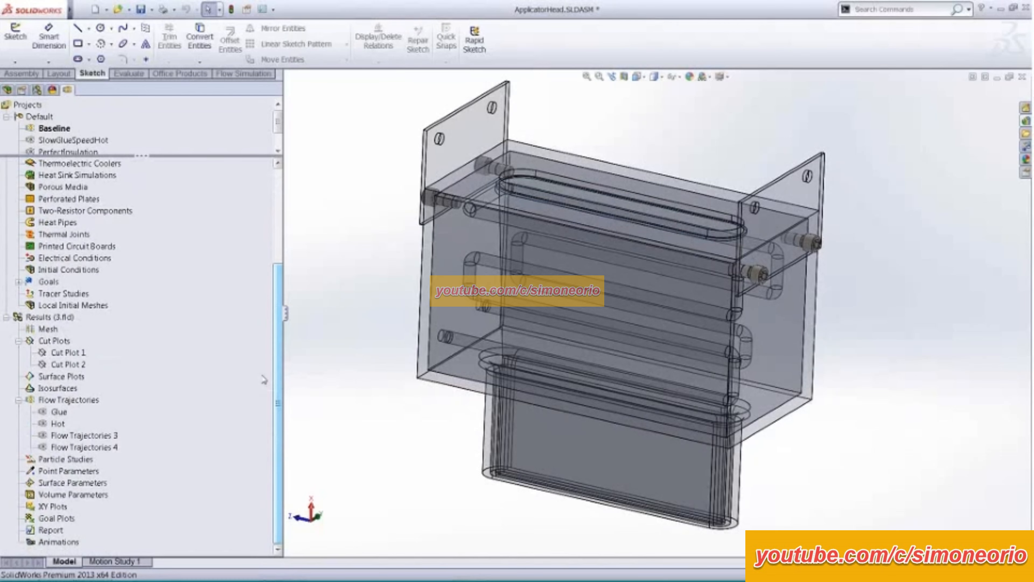
middle_drag(345, 354, 346, 359)
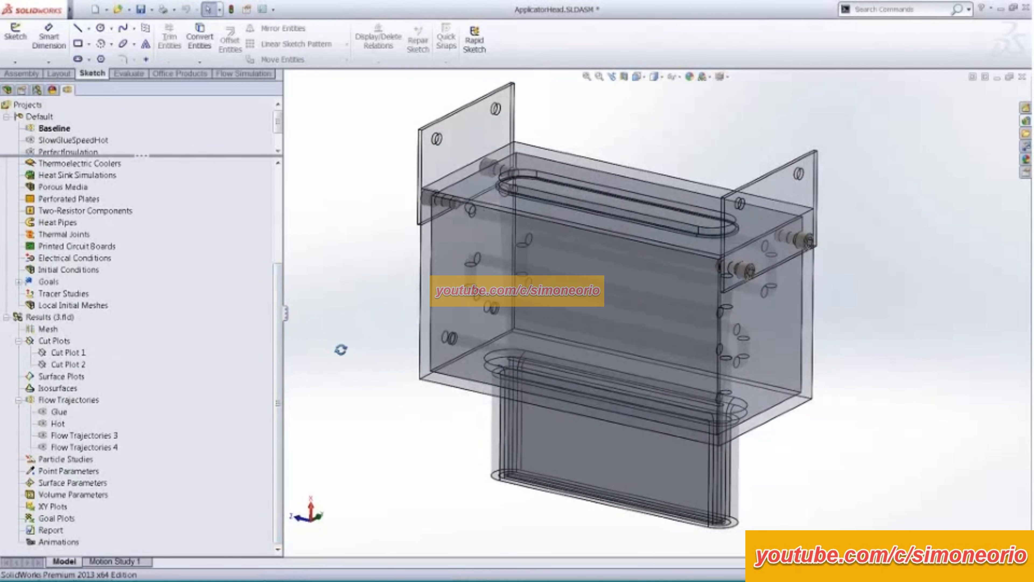
right_click(59, 412)
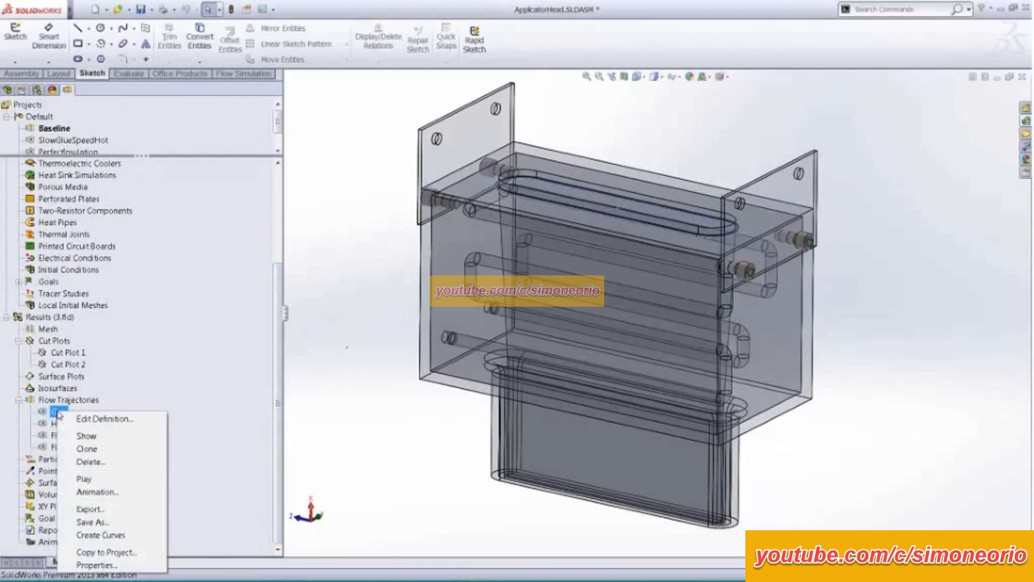
click(119, 436)
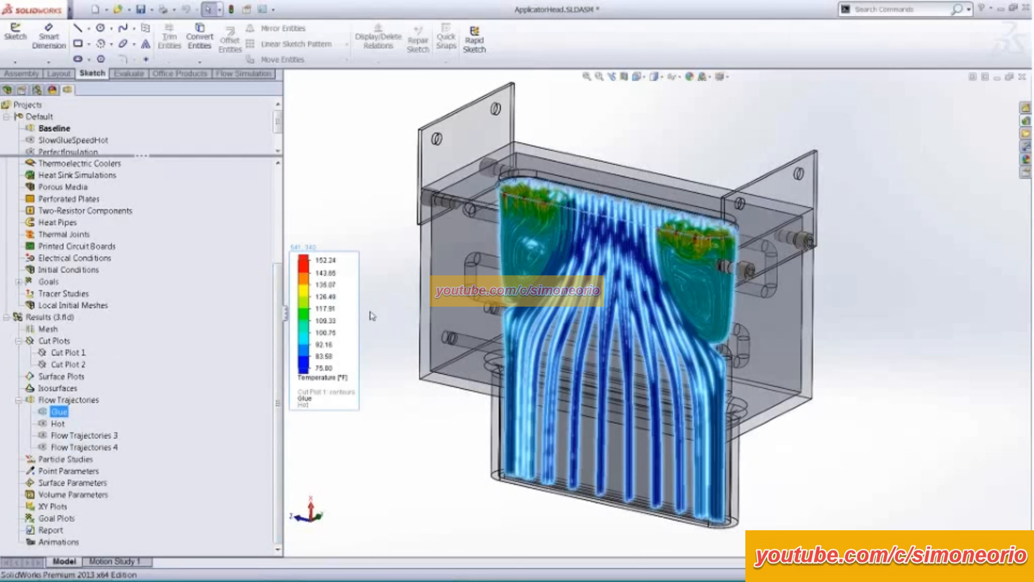
- Examine the Glue flow trajectories through the applicator head from several angles and at close range
click(394, 340)
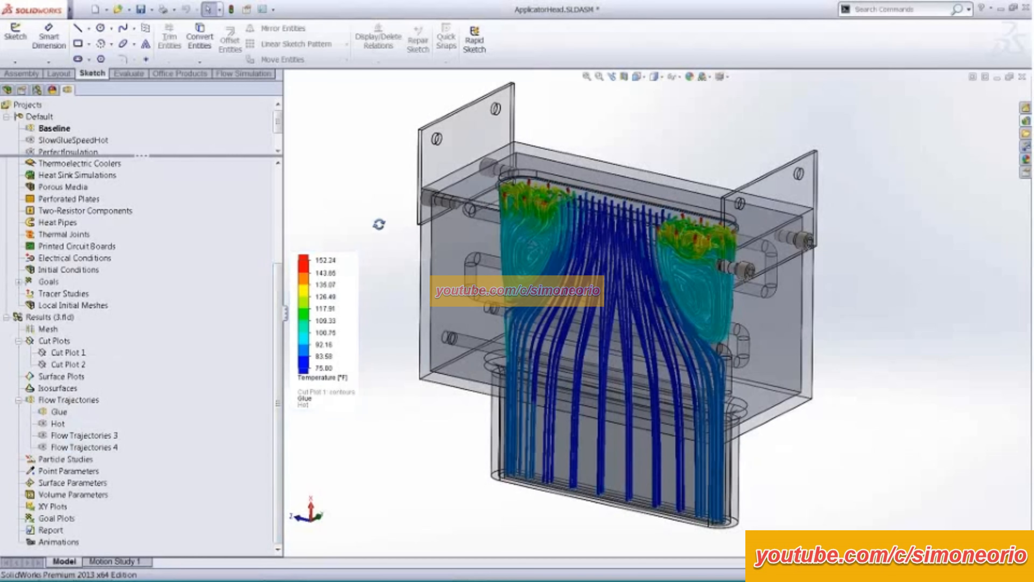
middle_drag(379, 224, 484, 238)
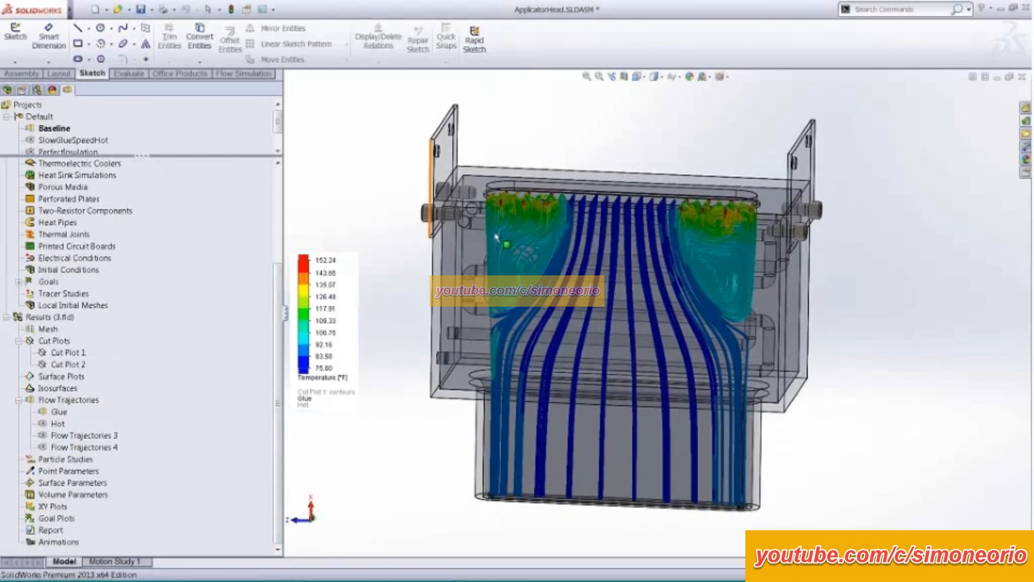
scroll(525, 240, down, 2)
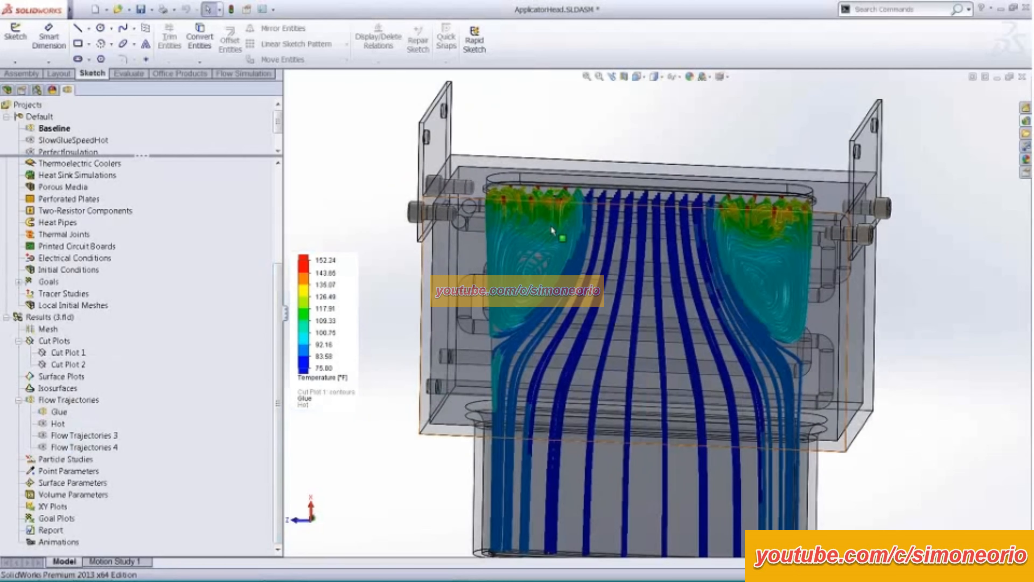
scroll(548, 228, down, 2)
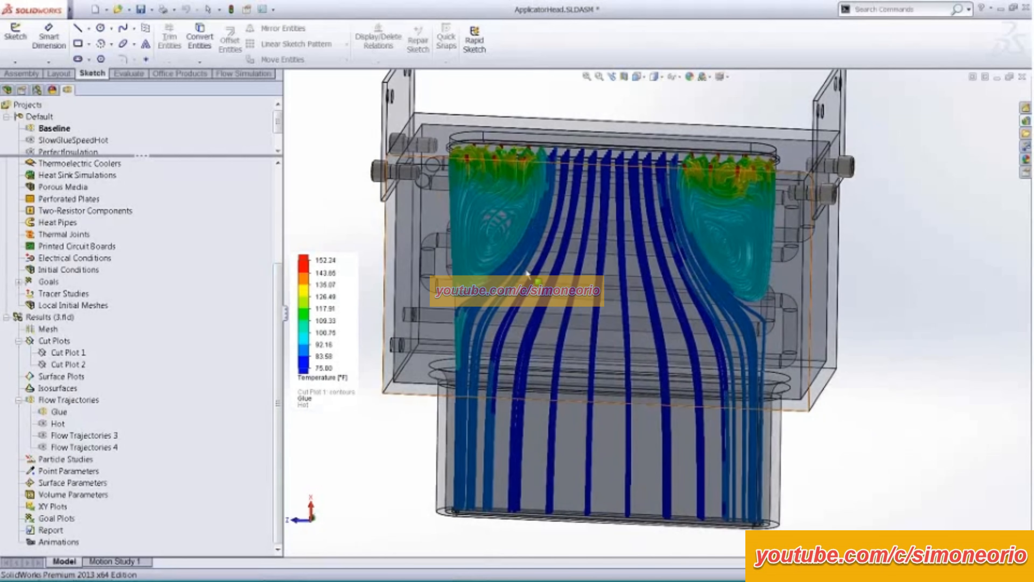
ctrl+middle_drag(530, 268, 545, 278)
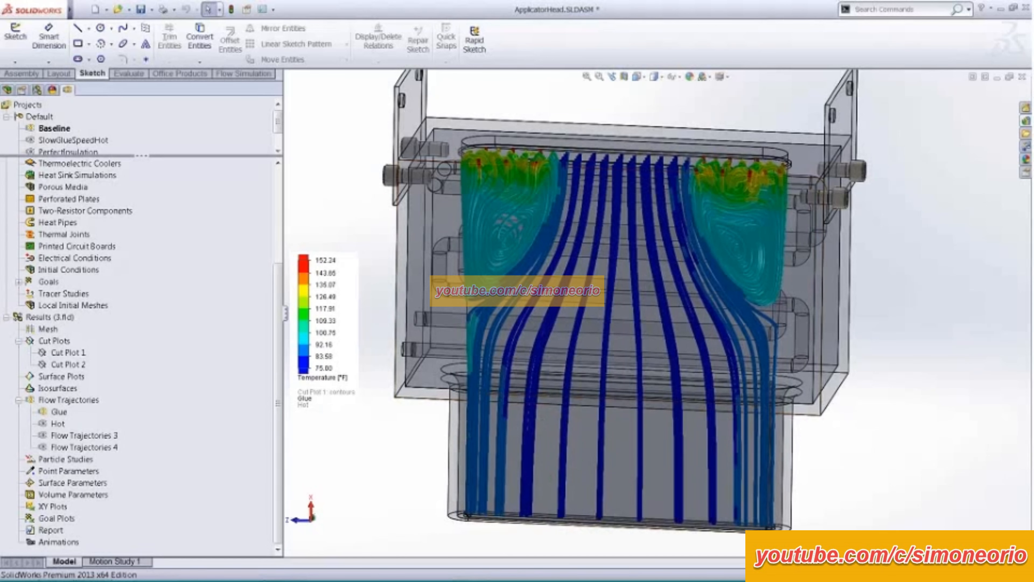
middle_drag(395, 461, 396, 476)
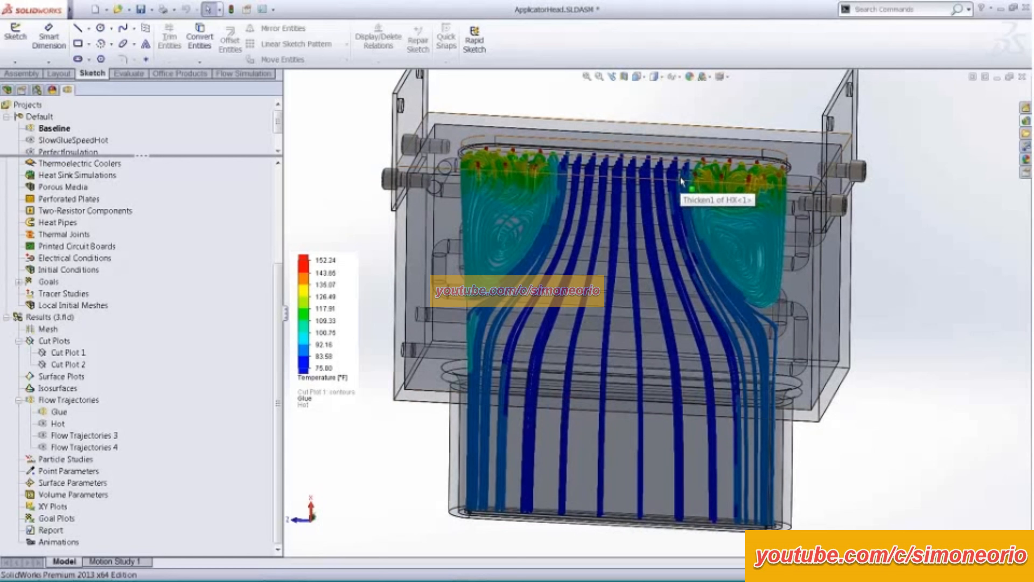
middle_drag(516, 263, 403, 269)
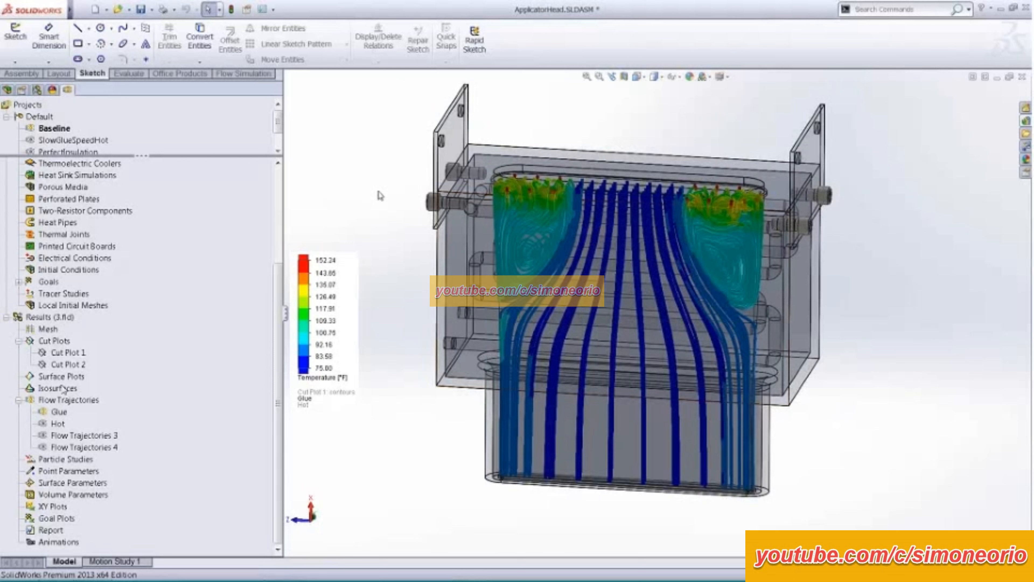
- Show Cut Plot 1 and hide the Glue flow trajectories so the temperature section can be viewed at an angle
click(73, 353)
right_click(76, 355)
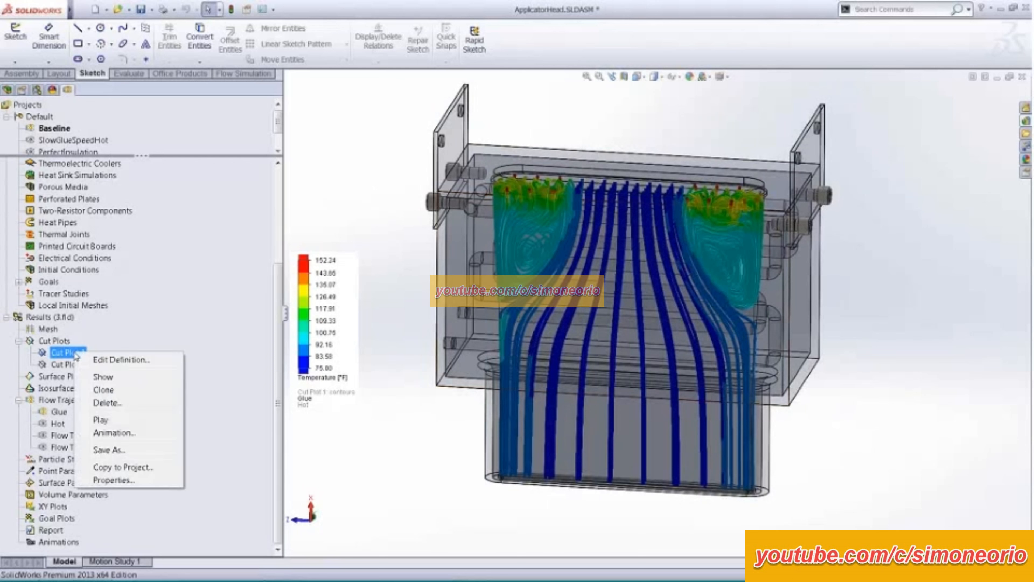
click(104, 377)
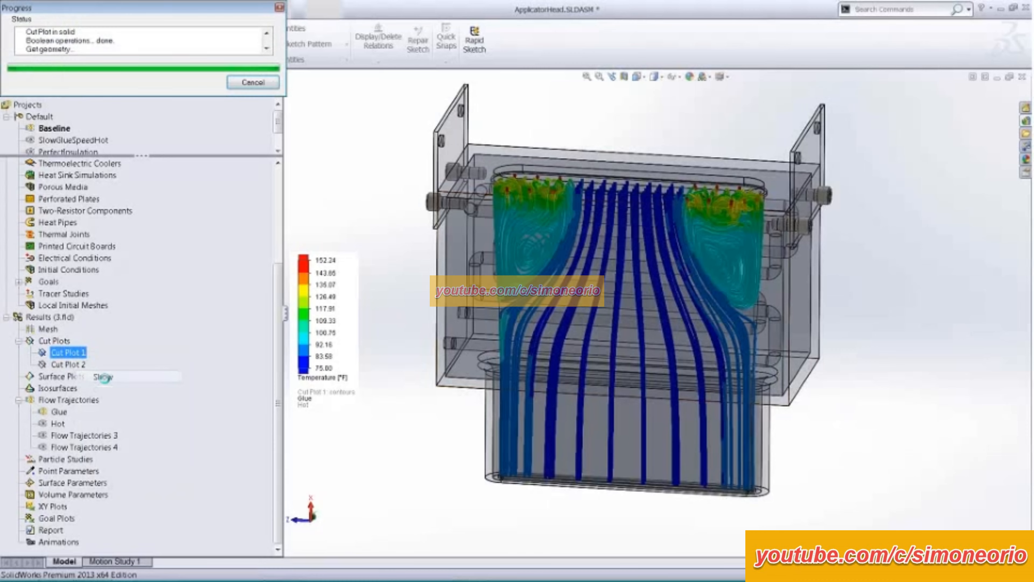
scroll(448, 403, up, 2)
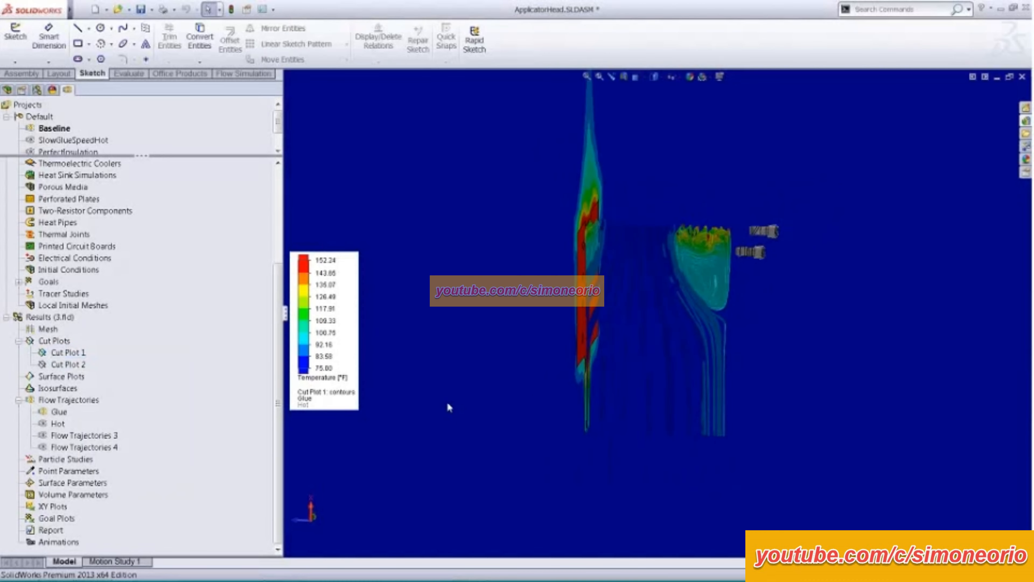
right_click(66, 413)
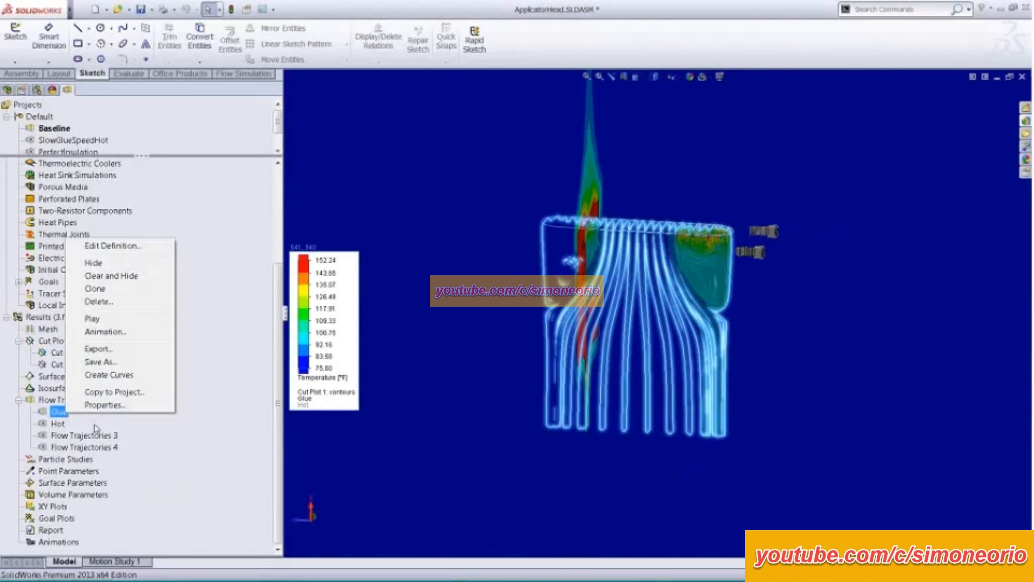
click(95, 263)
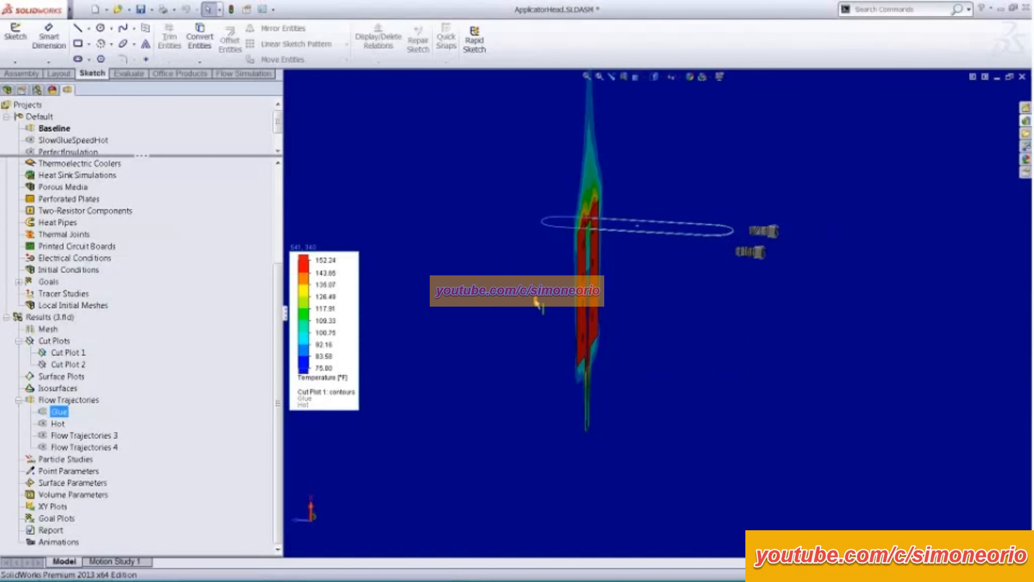
middle_drag(537, 299, 478, 281)
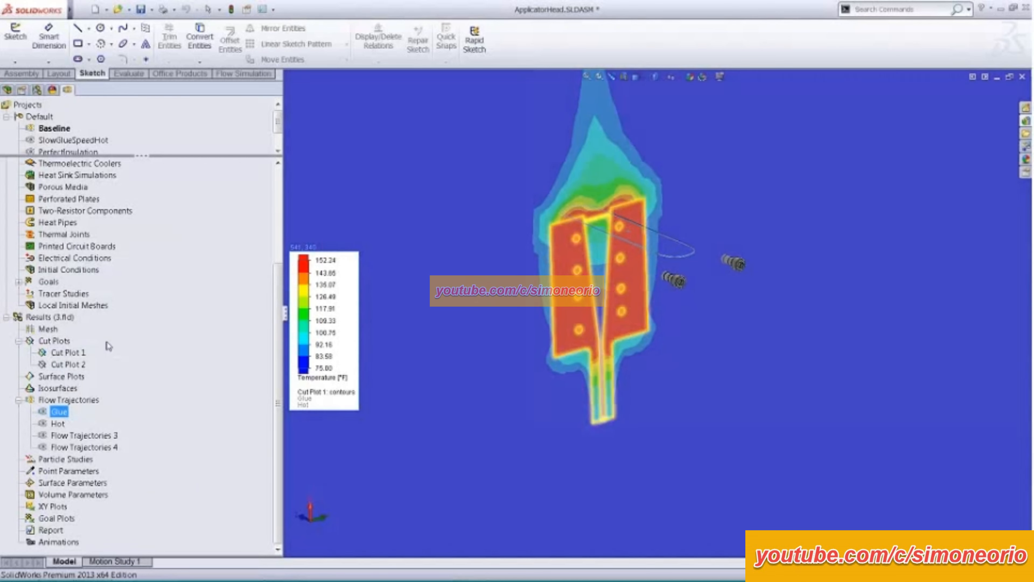
- Set the upper limit of Cut Plot 1's temperature legend to 249.53 °F
click(66, 353)
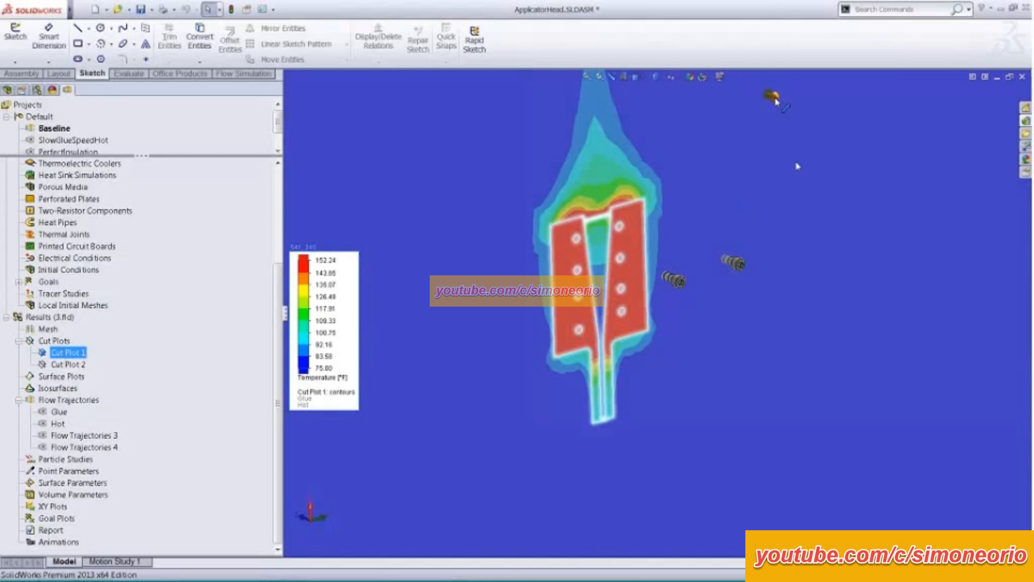
drag(776, 101, 788, 131)
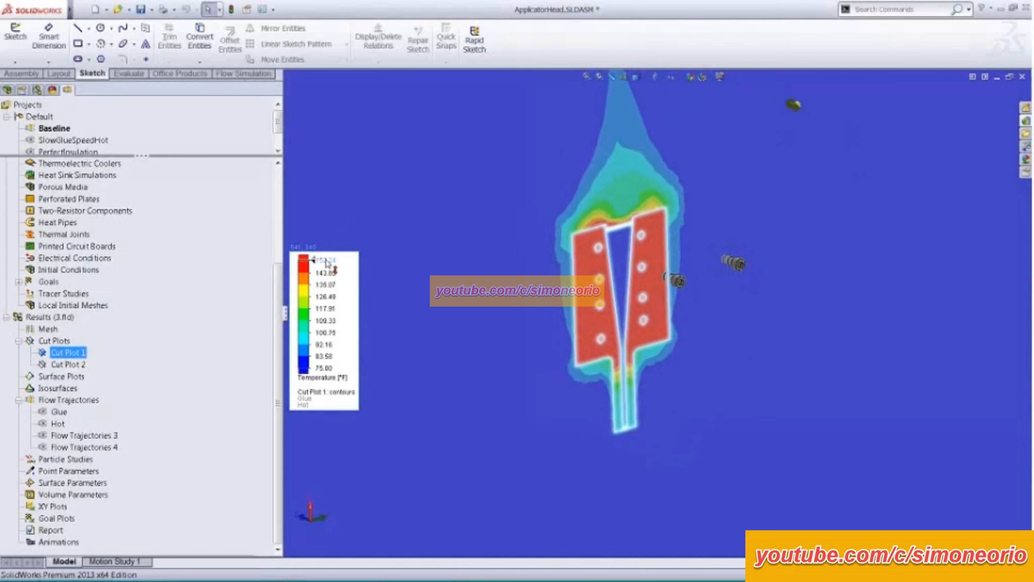
click(327, 261)
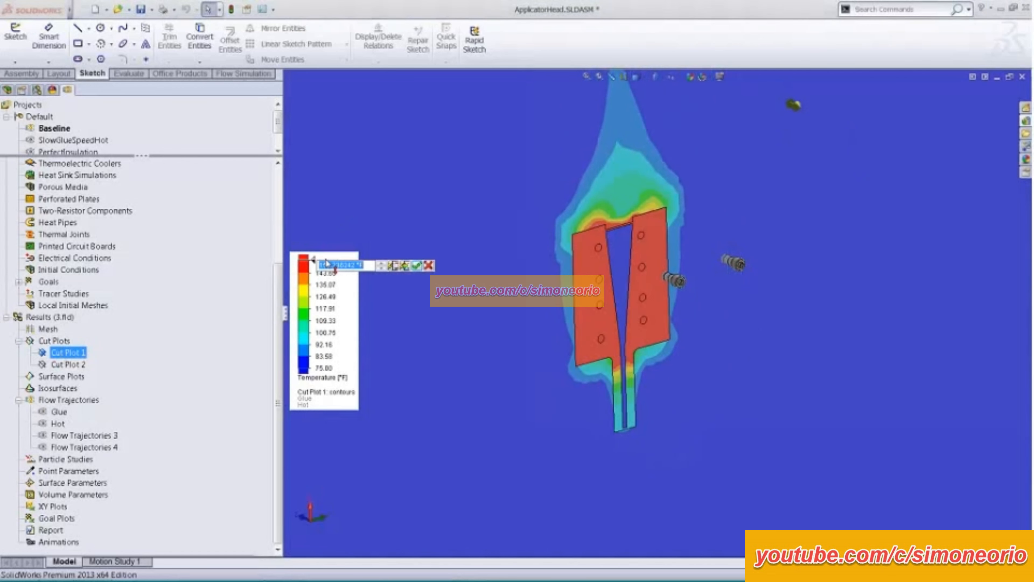
click(405, 271)
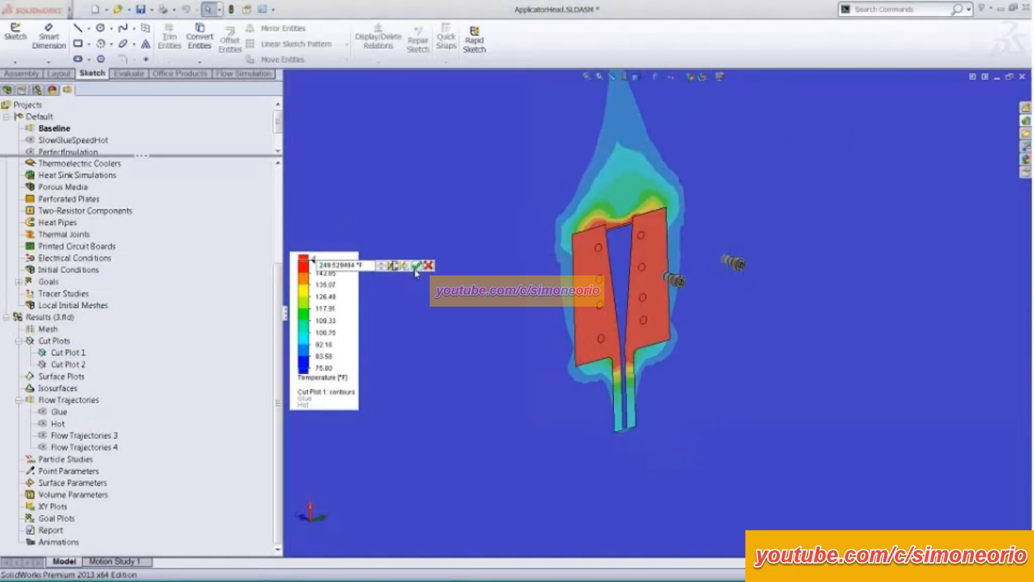
click(415, 267)
middle_drag(452, 288, 499, 234)
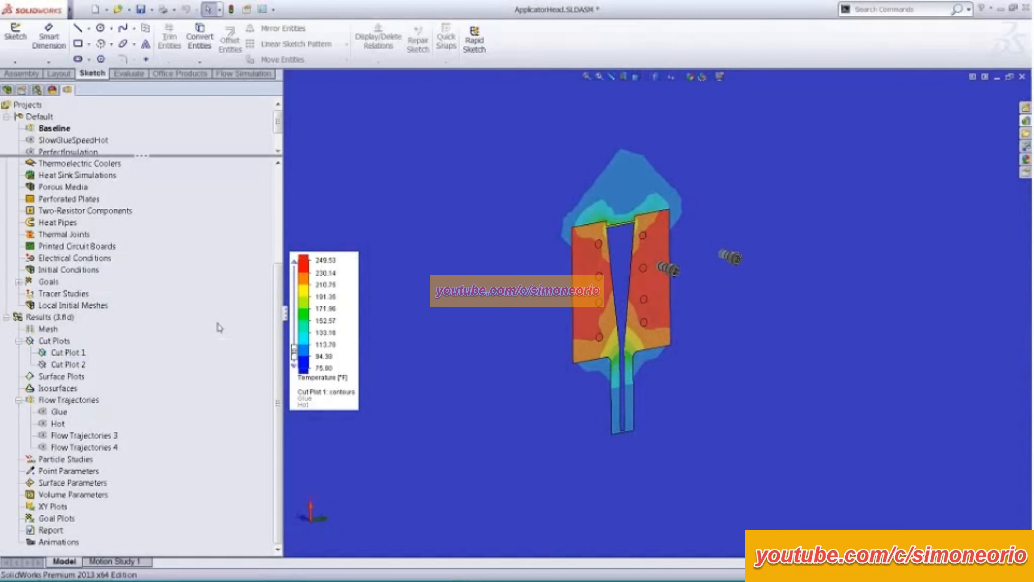
- Probe the temperature on both halves of the heated block in the cut plot, moving the first callout clear of the model
scroll(704, 277, down, 3)
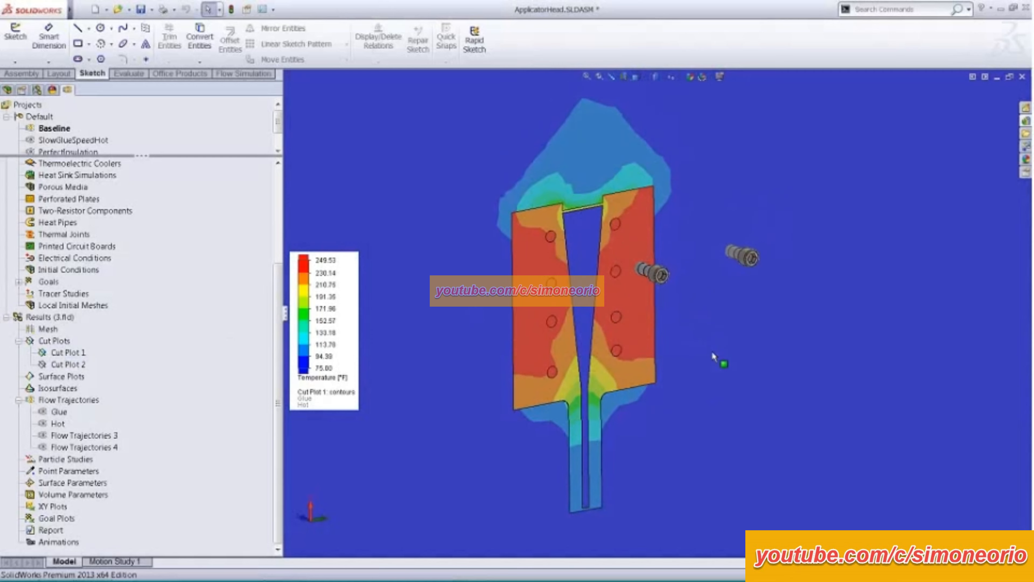
middle_drag(714, 358, 692, 317)
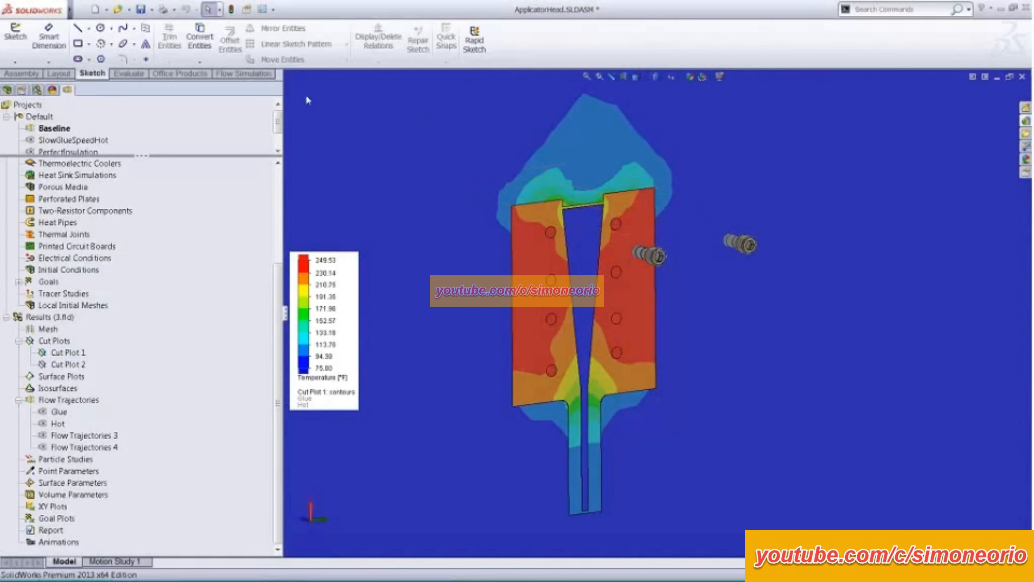
click(244, 74)
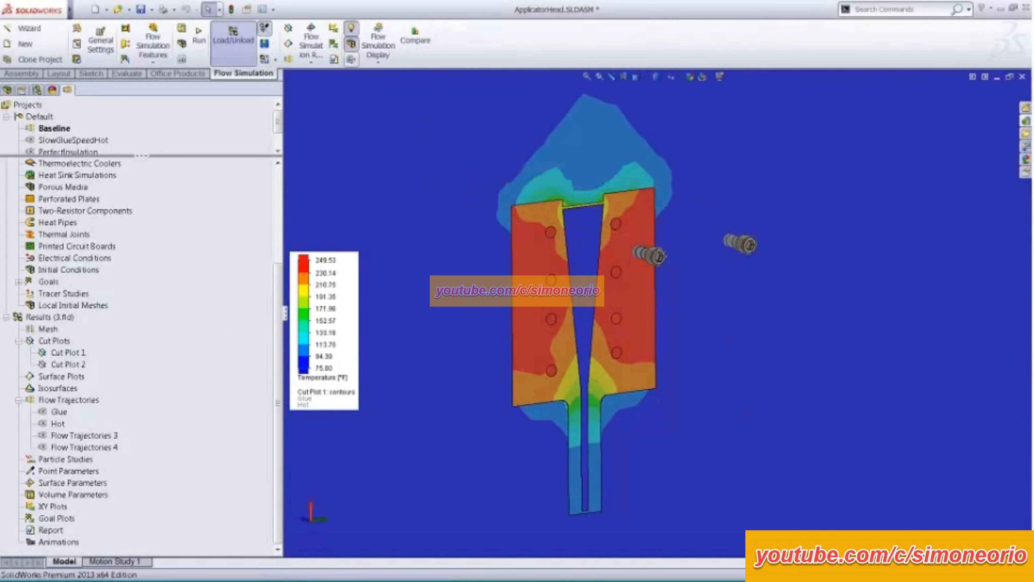
click(644, 228)
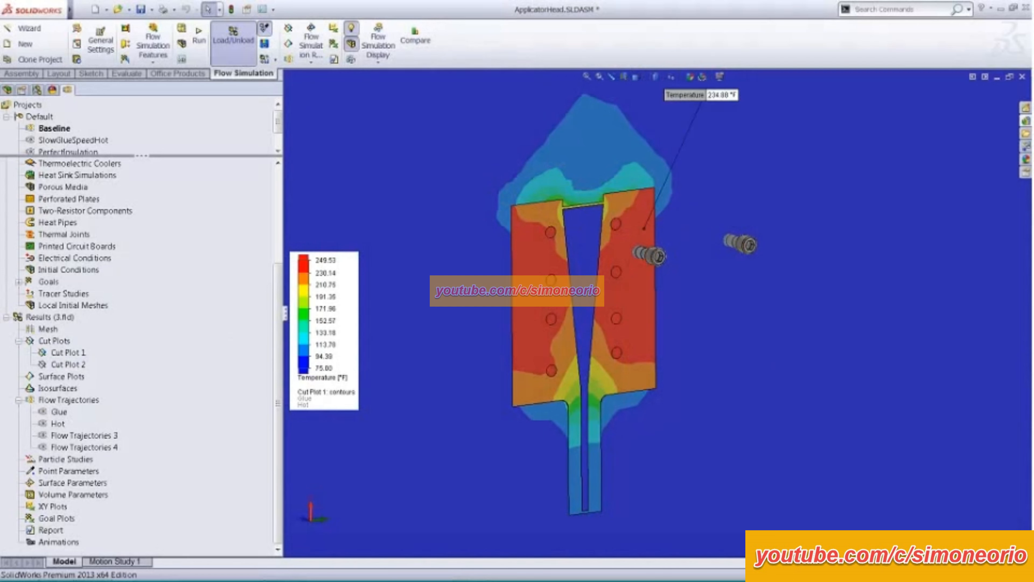
drag(709, 102, 812, 159)
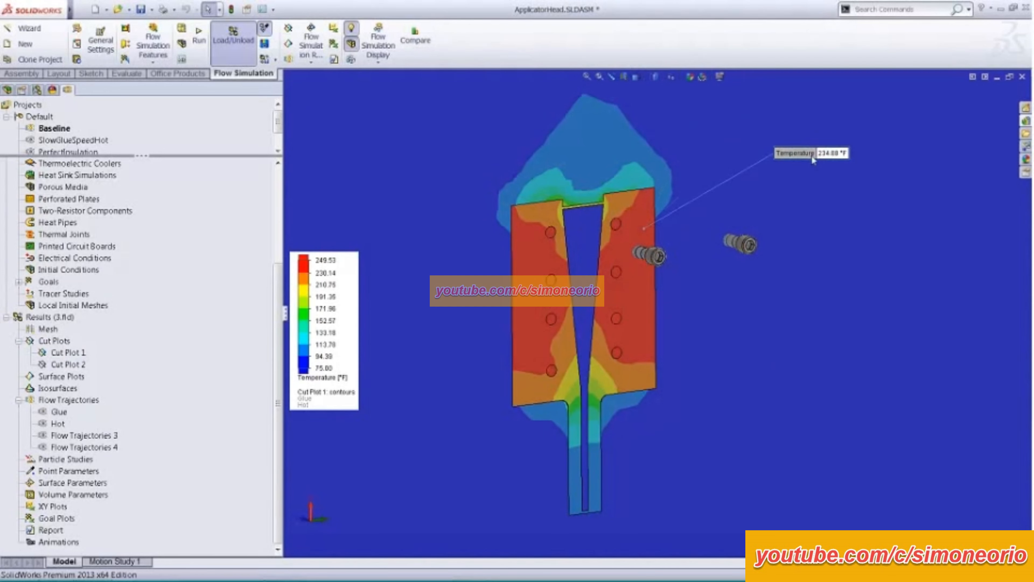
click(535, 305)
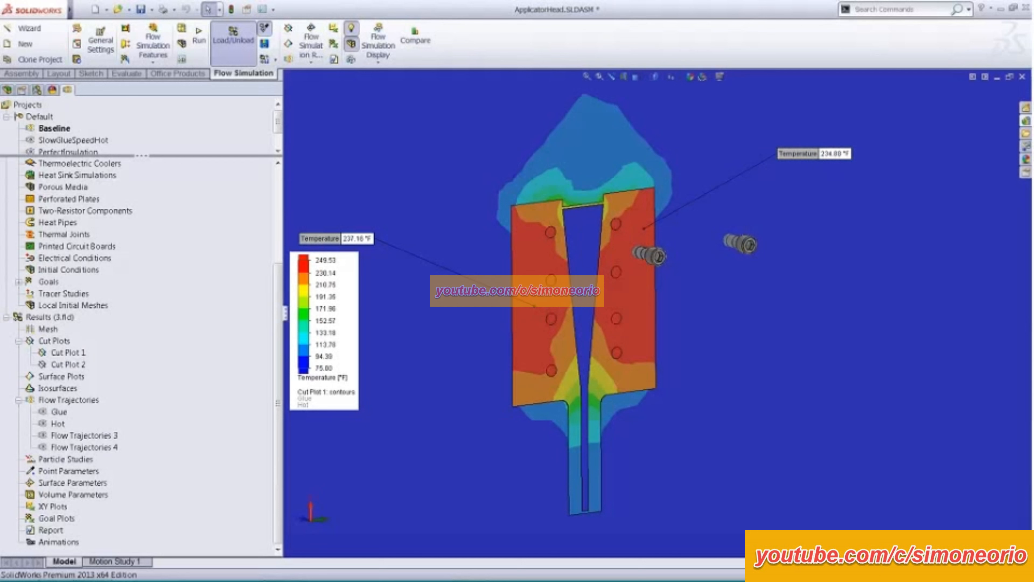
- Probe the temperature near the inner edge and on the lower part of the opposite heated half, arranging the callouts around the model
drag(350, 240, 414, 179)
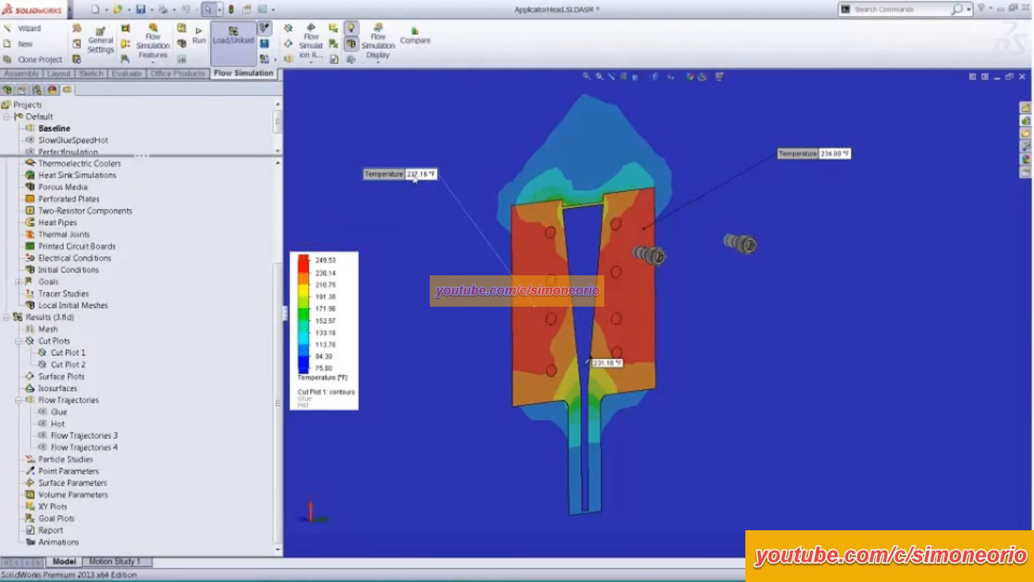
click(563, 347)
drag(587, 346, 432, 262)
click(642, 329)
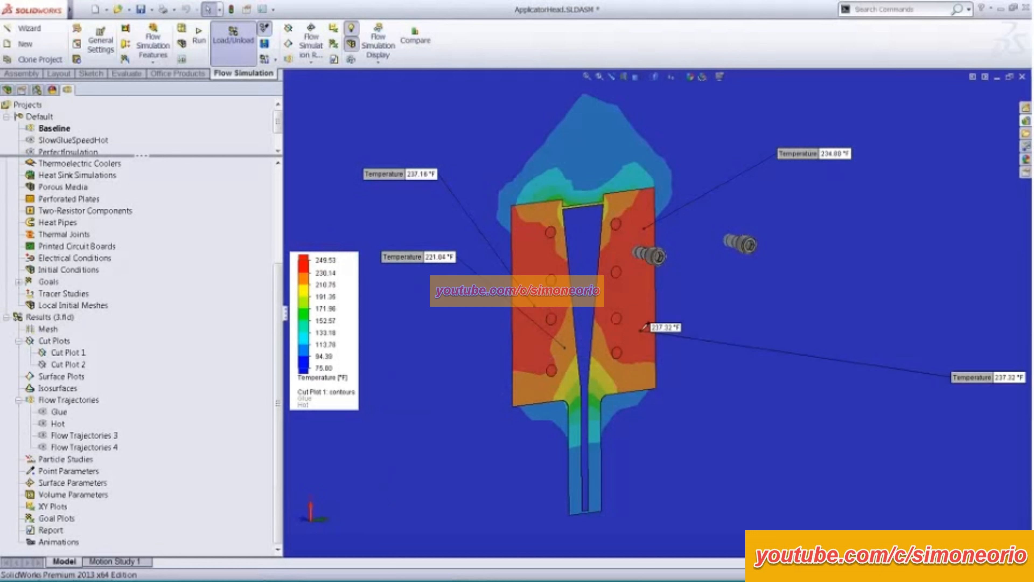
click(980, 372)
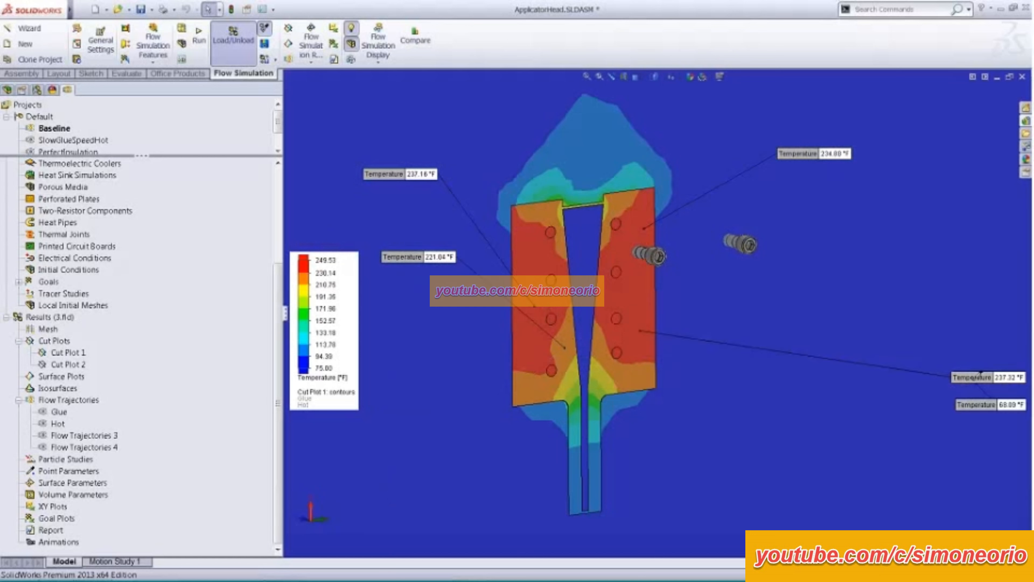
drag(980, 372, 745, 286)
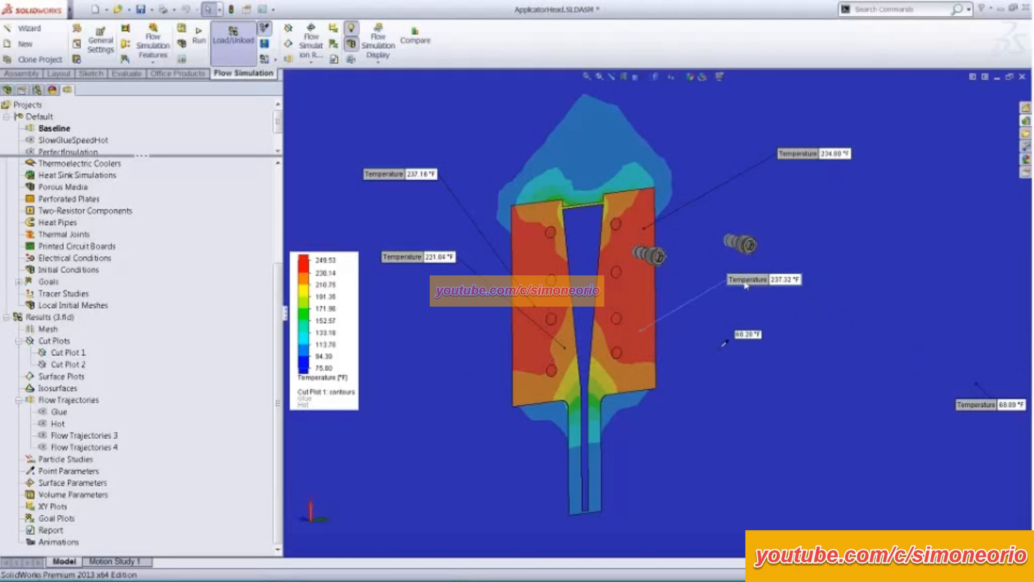
- Probe the glue temperature in the upper channel and at the outlet of the cut plot, moving both callouts clear of the model
click(580, 241)
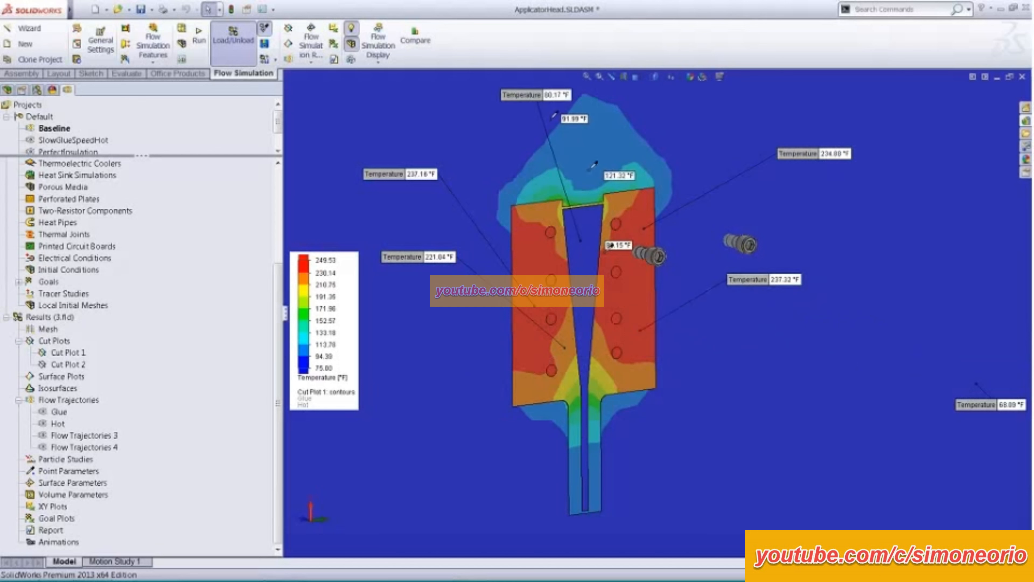
drag(531, 99, 475, 98)
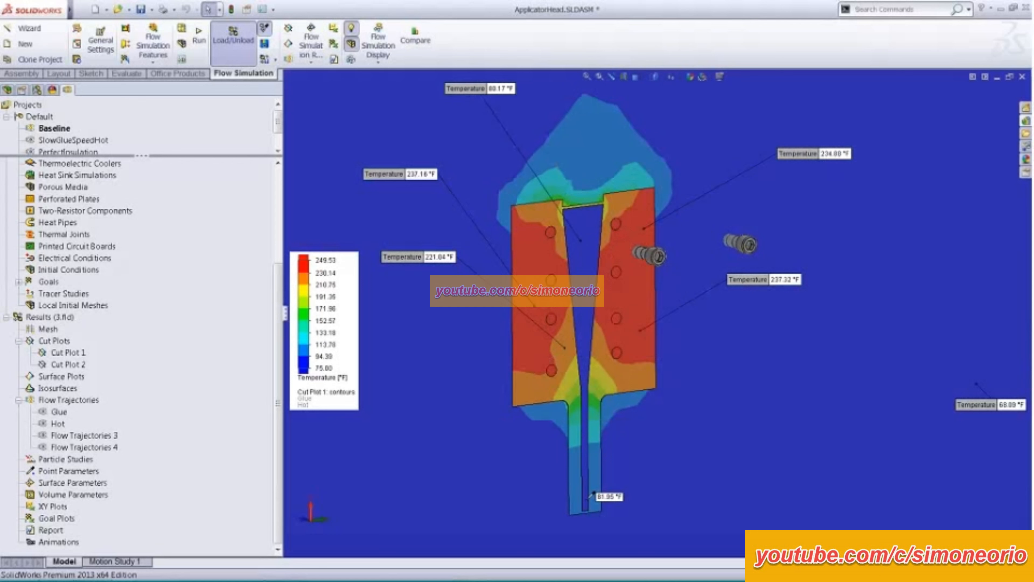
click(586, 500)
drag(573, 546, 416, 432)
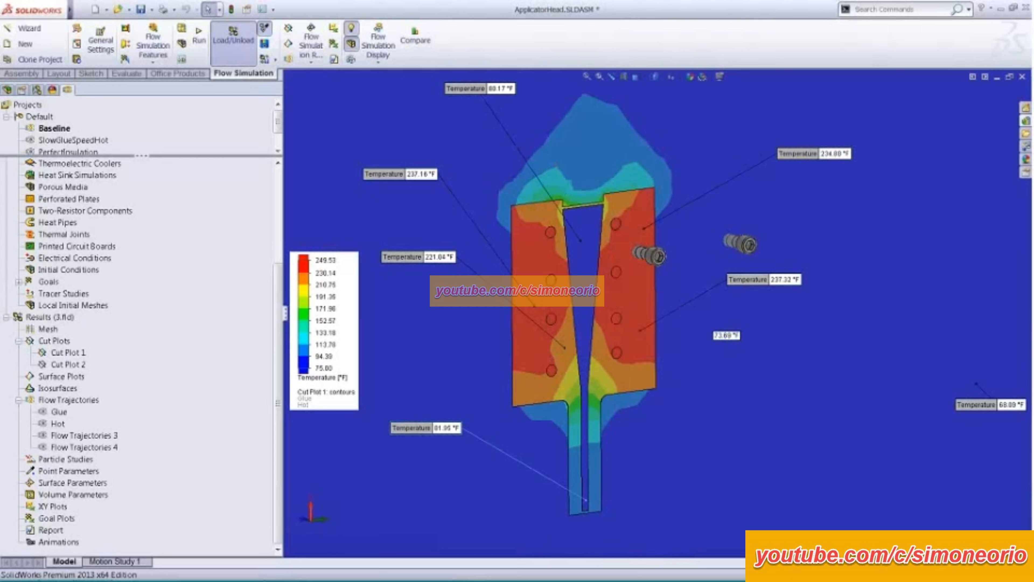
- Show the Glue flow trajectories together with Cut Plot 1 and delete all temperature probe callouts
scroll(709, 364, up, 3)
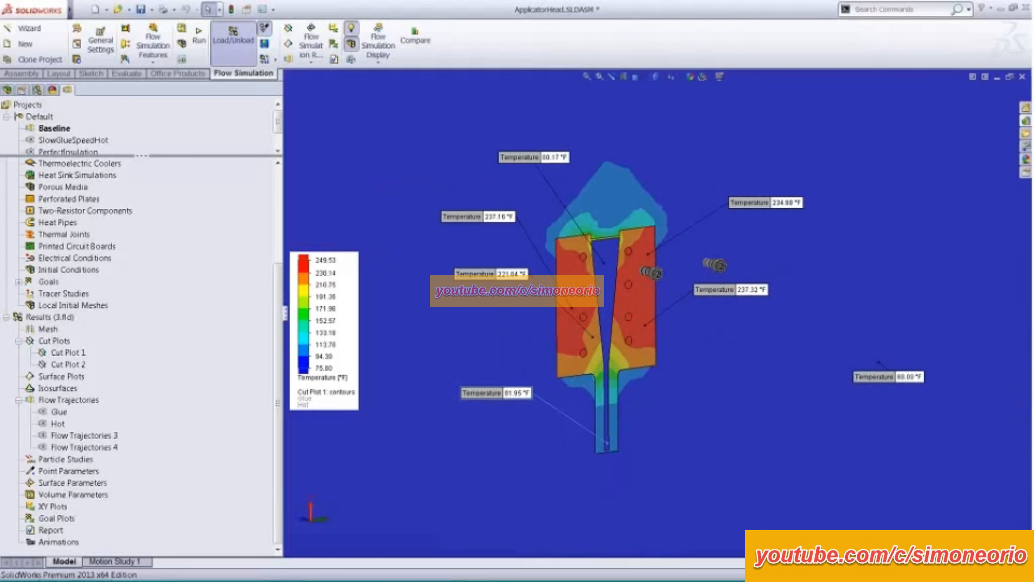
right_click(60, 412)
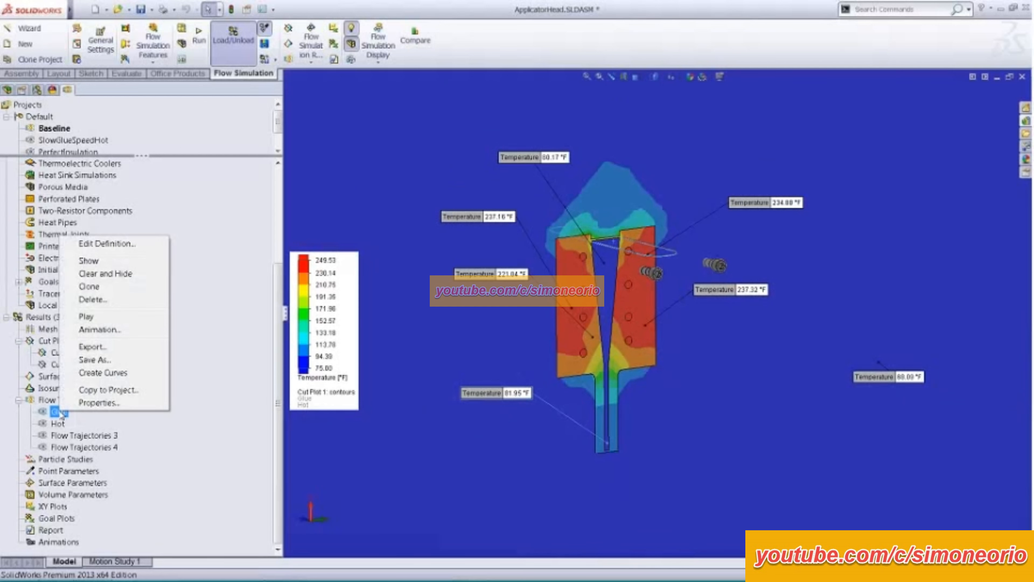
click(113, 262)
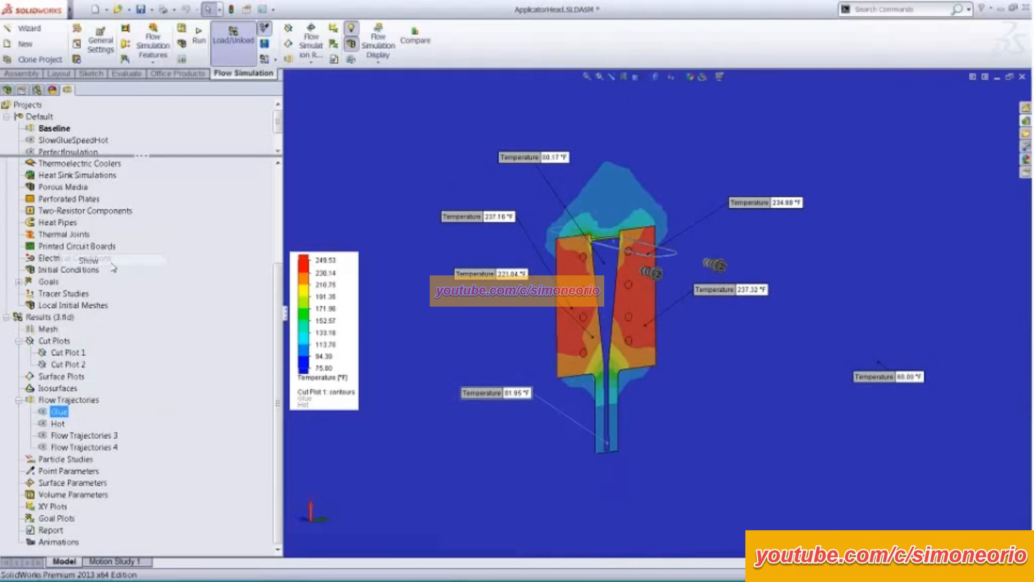
click(712, 377)
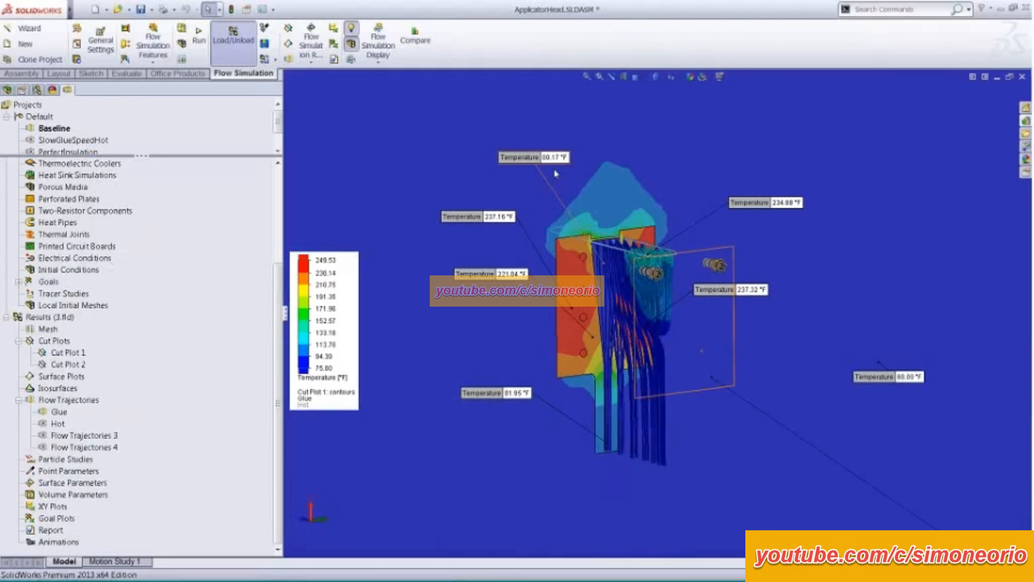
right_click(545, 162)
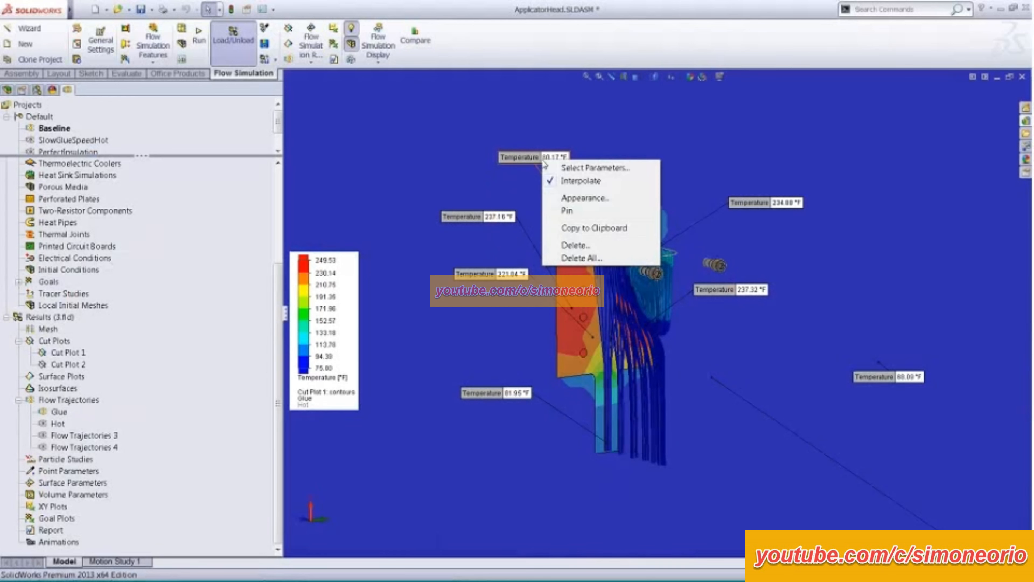
click(579, 257)
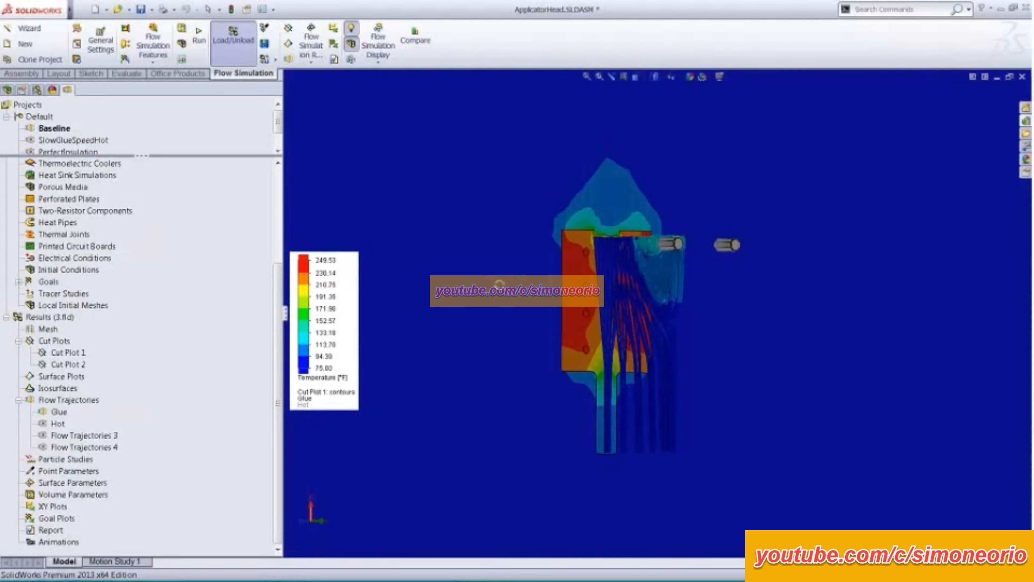
- Inspect the Glue trajectories against Cut Plot 1 from the opposite side, and hide the cut plot
middle_drag(499, 284, 574, 316)
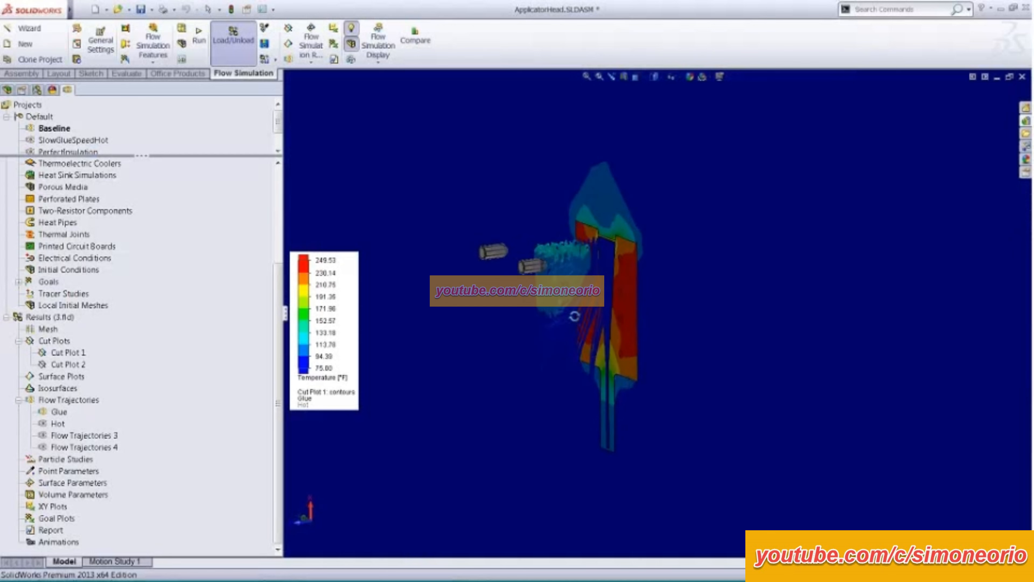
scroll(576, 311, down, 8)
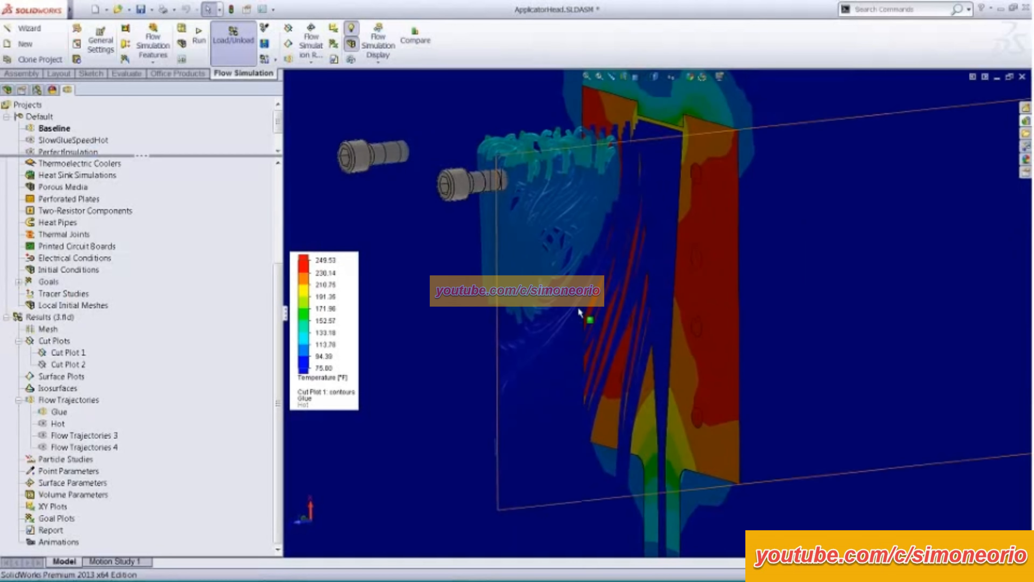
scroll(578, 308, up, 3)
ctrl+middle_drag(611, 317, 593, 319)
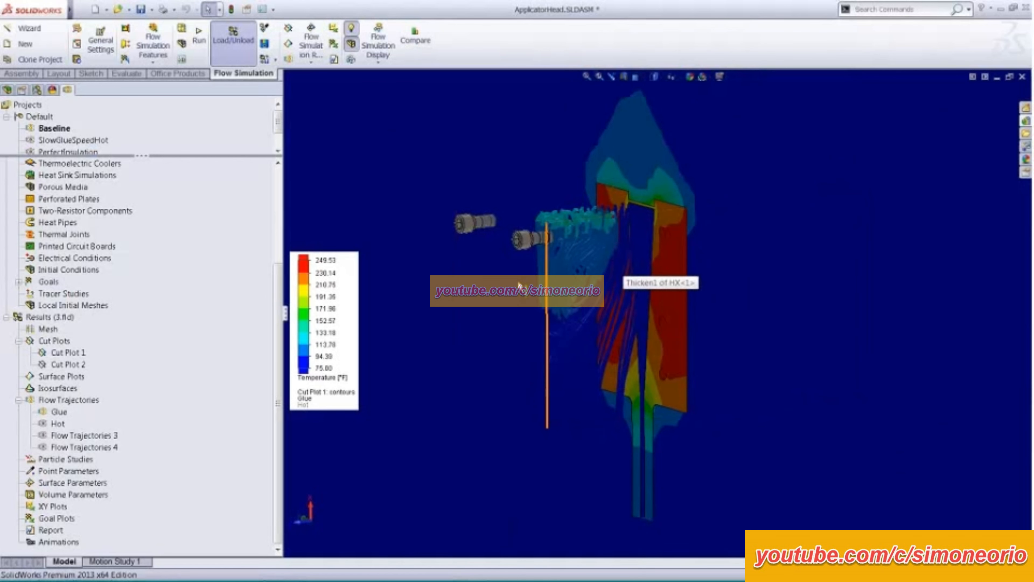
right_click(72, 352)
click(102, 377)
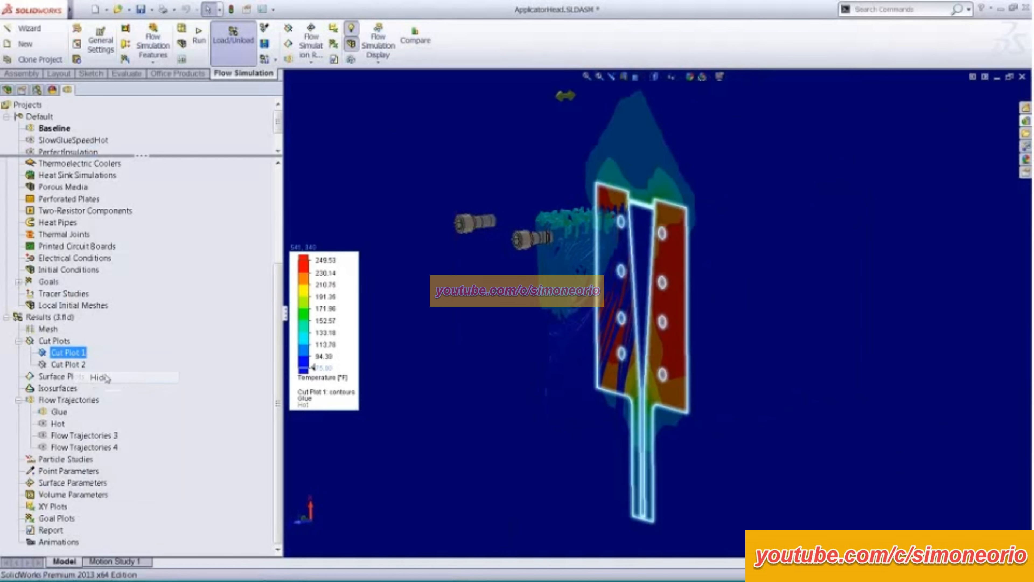
ctrl+middle_drag(447, 349, 409, 291)
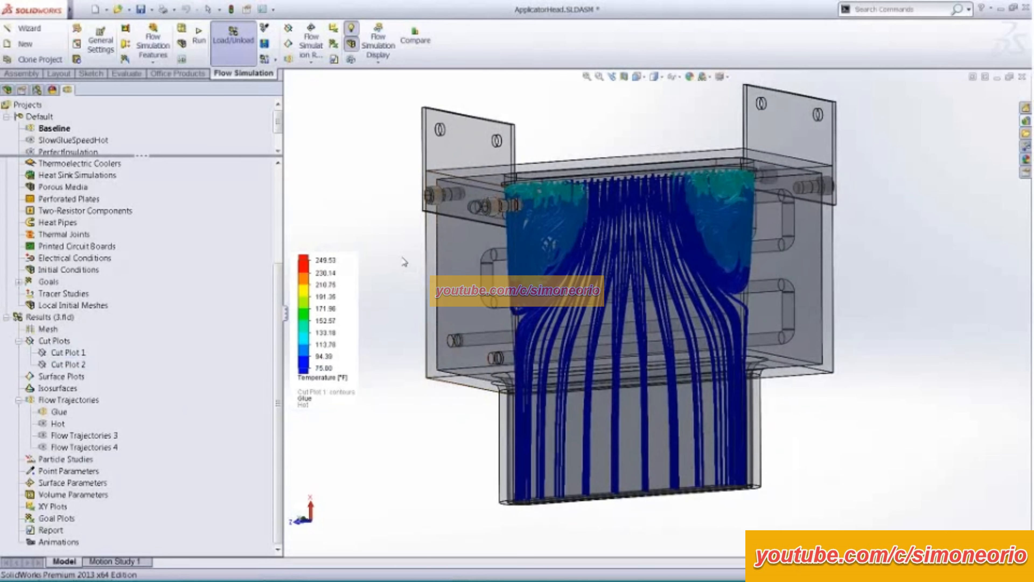
- Enlarge the project list and activate the InsulateGlassFibre project
drag(279, 309, 287, 213)
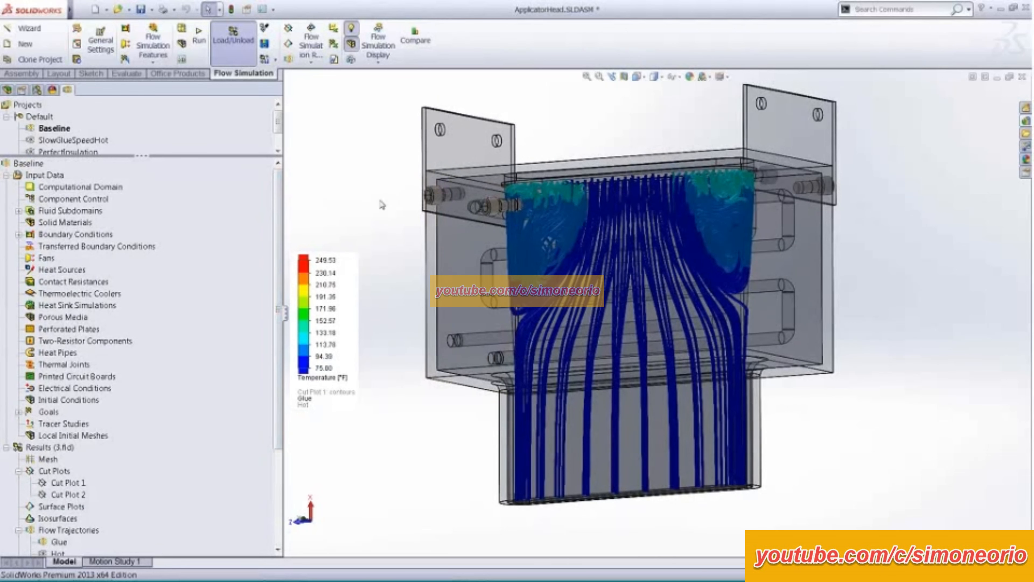
ctrl+middle_drag(403, 210, 425, 222)
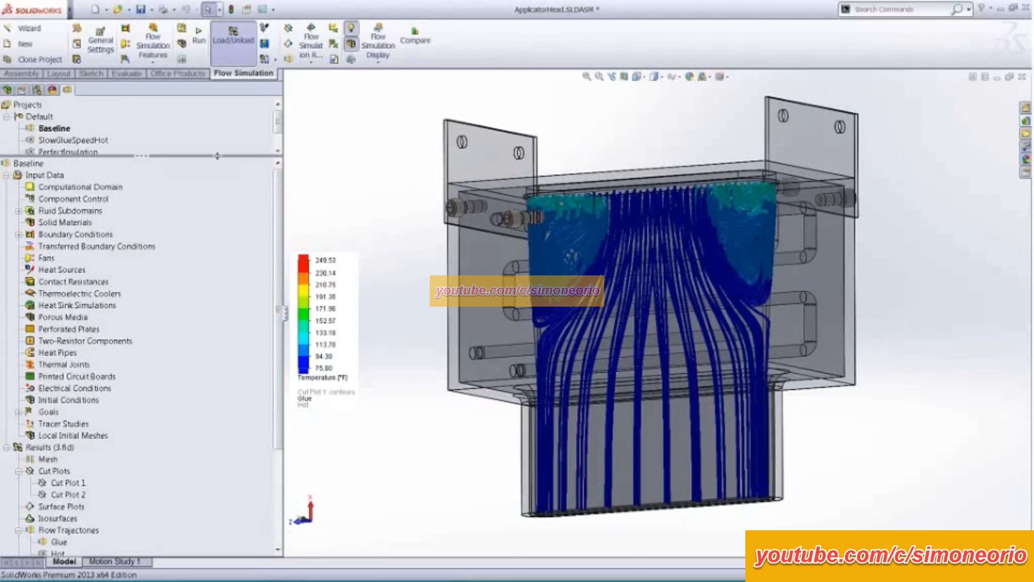
drag(217, 156, 218, 231)
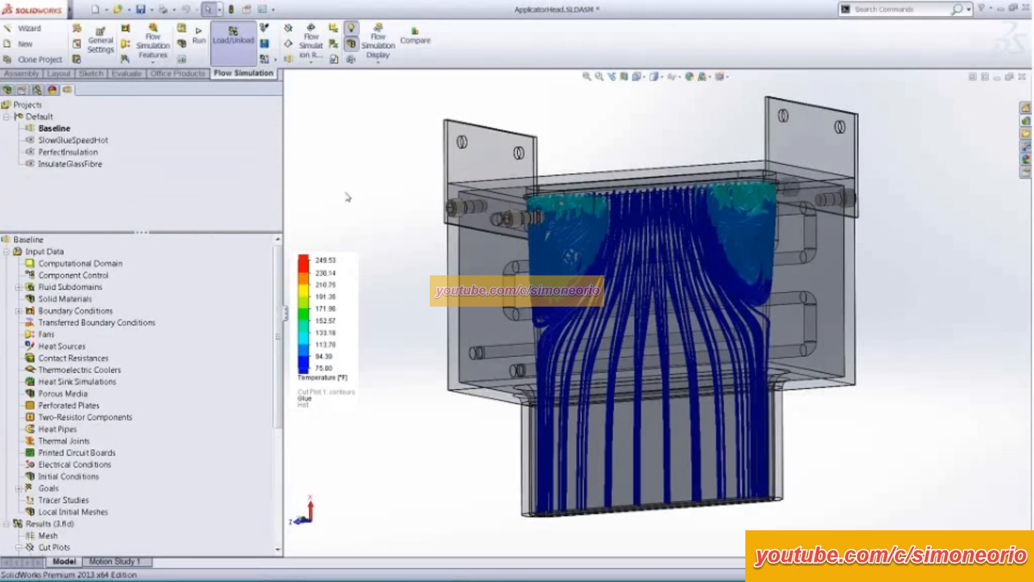
middle_drag(373, 206, 373, 191)
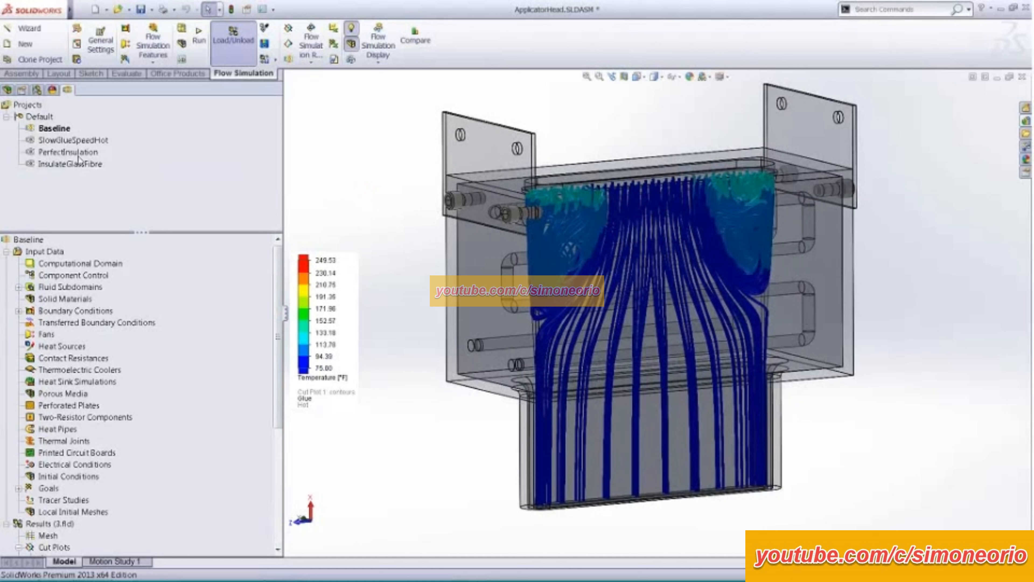
right_click(64, 164)
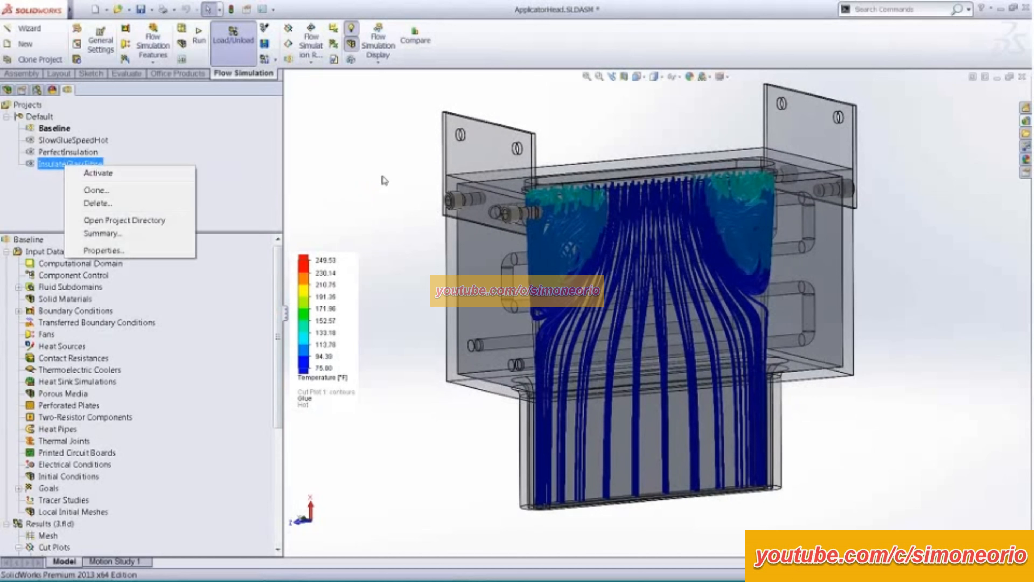
right_click(90, 164)
click(115, 173)
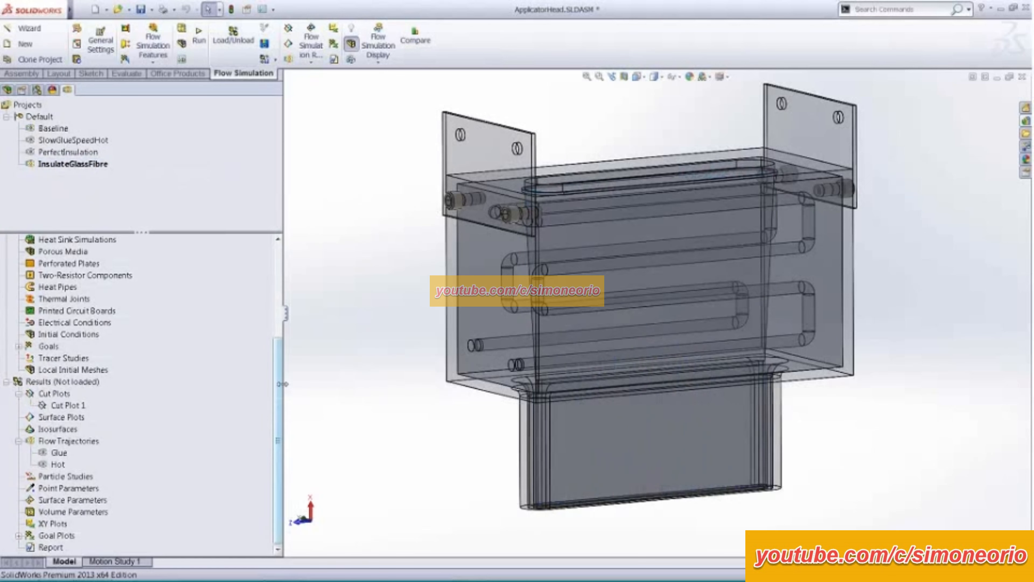
- Review the Glass fibre slab solid material definition and the component it is assigned to, and close it
drag(277, 400, 277, 307)
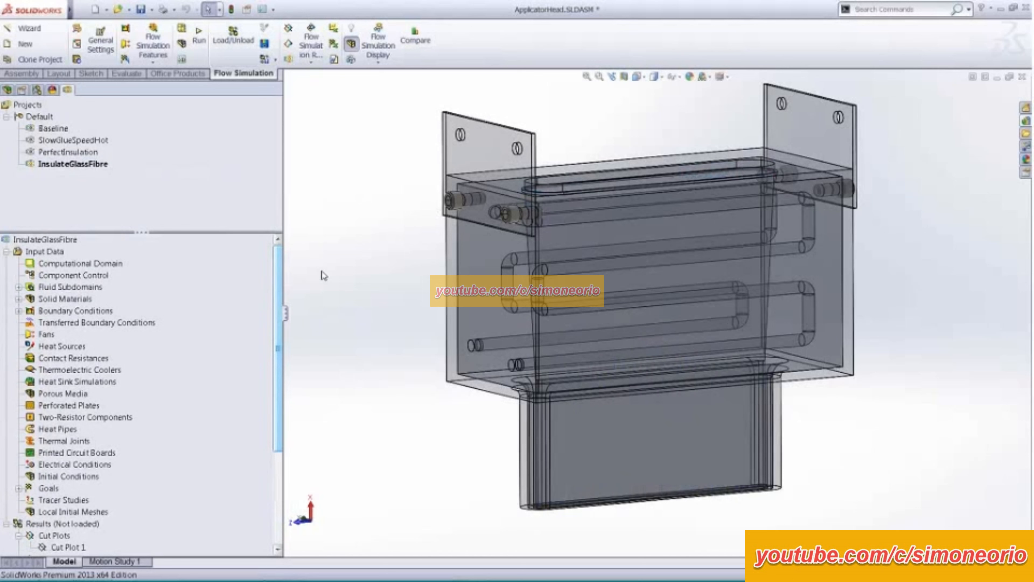
click(18, 298)
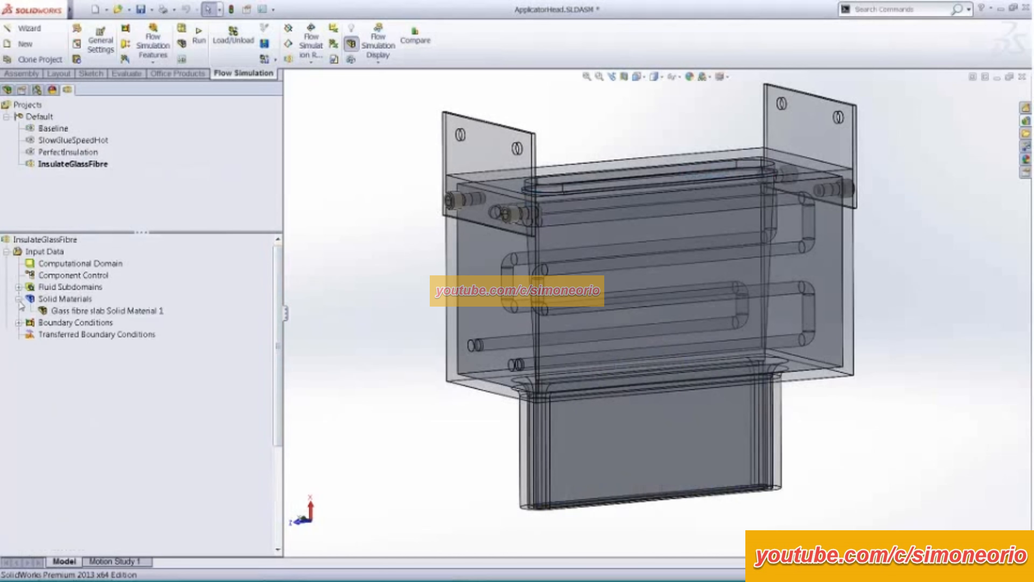
click(137, 311)
right_click(138, 313)
click(164, 320)
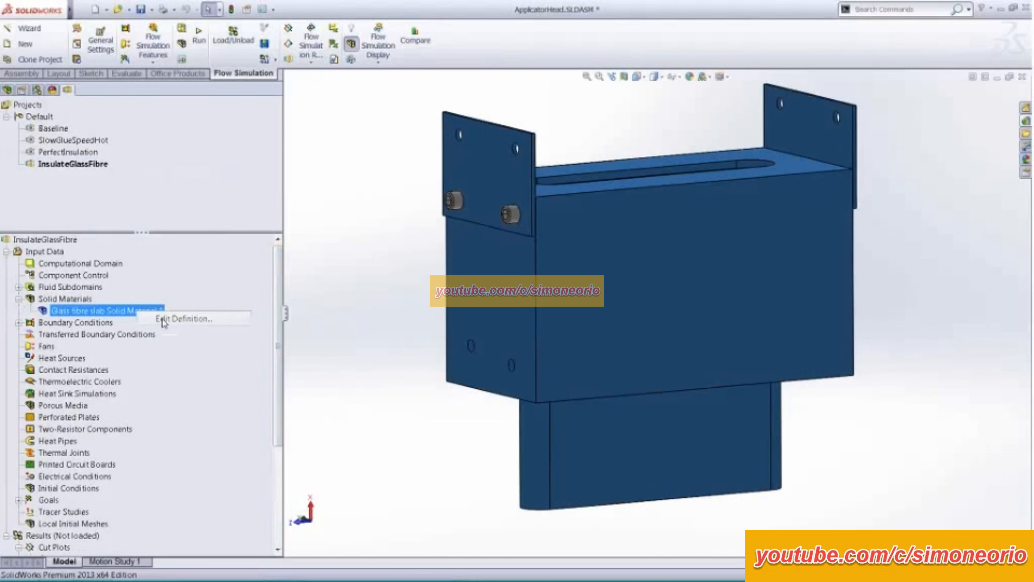
mouse_move(386, 212)
middle_down()
mouse_move(379, 293)
mouse_move(381, 220)
middle_up()
click(23, 149)
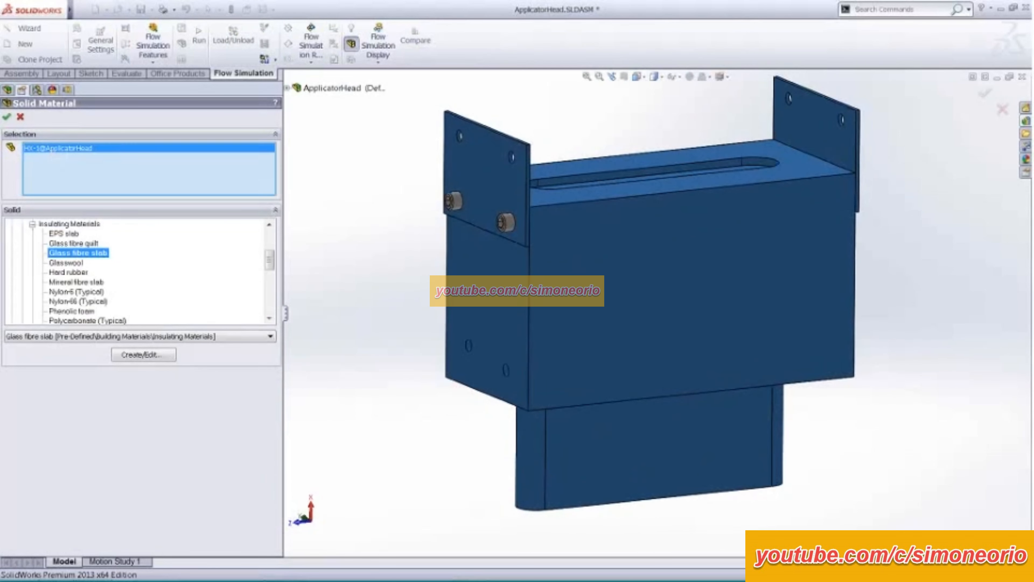
middle_drag(369, 293, 390, 371)
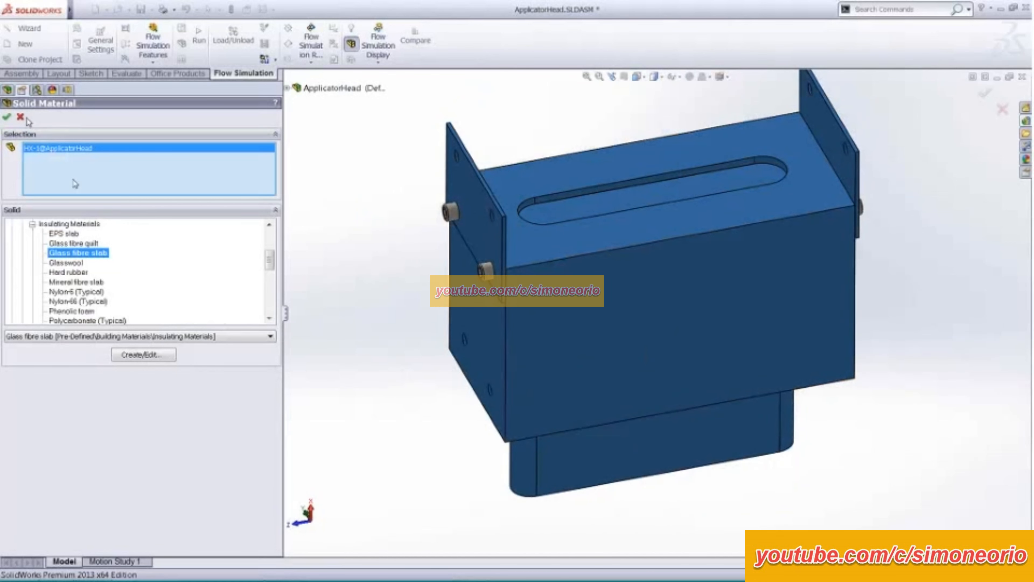
click(7, 117)
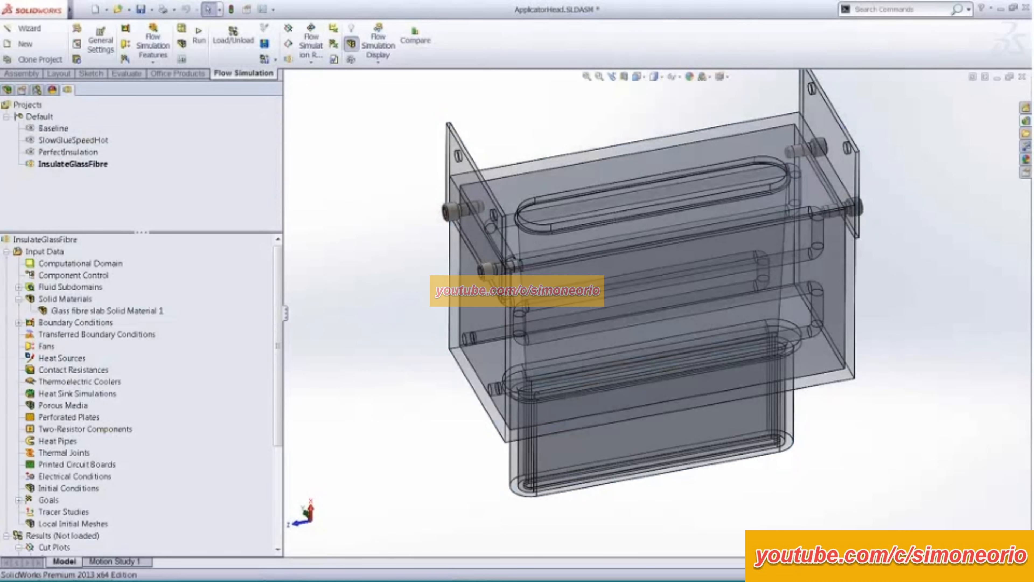
- Load the calculated results of the InsulateGlassFibre project
middle_drag(367, 342, 362, 266)
scroll(368, 292, up, 1)
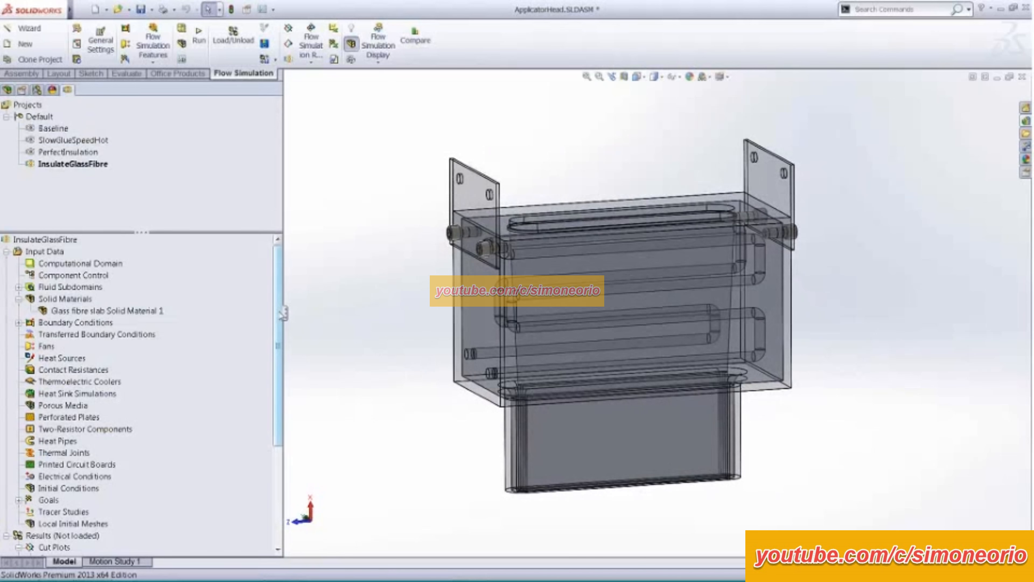
scroll(283, 315, down, 4)
right_click(71, 454)
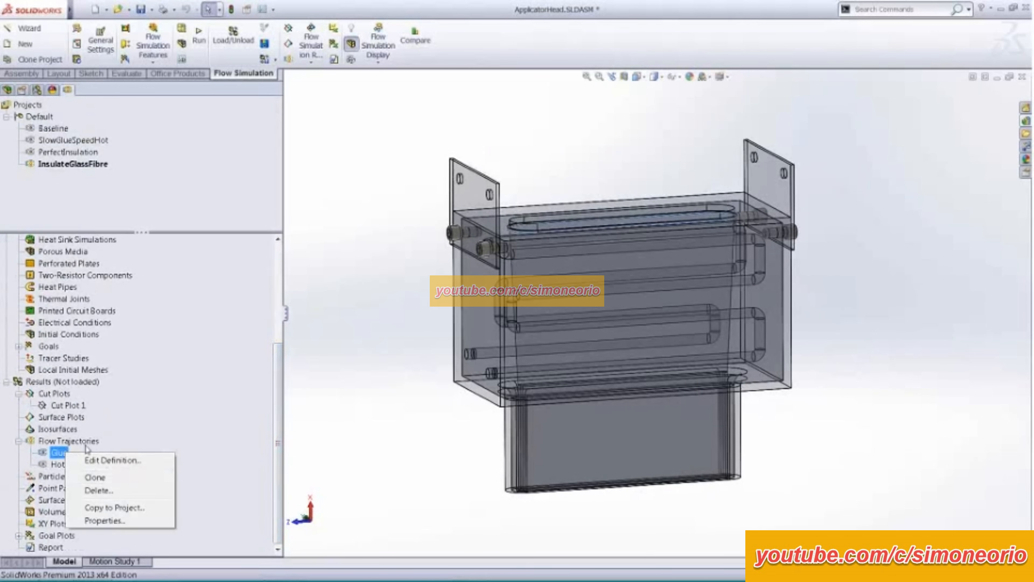
right_click(62, 383)
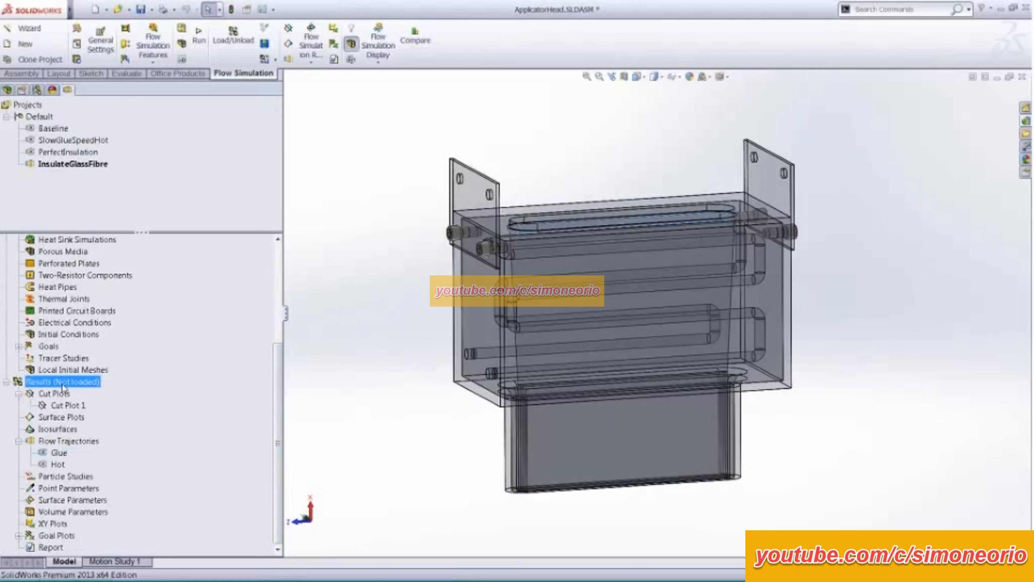
click(106, 394)
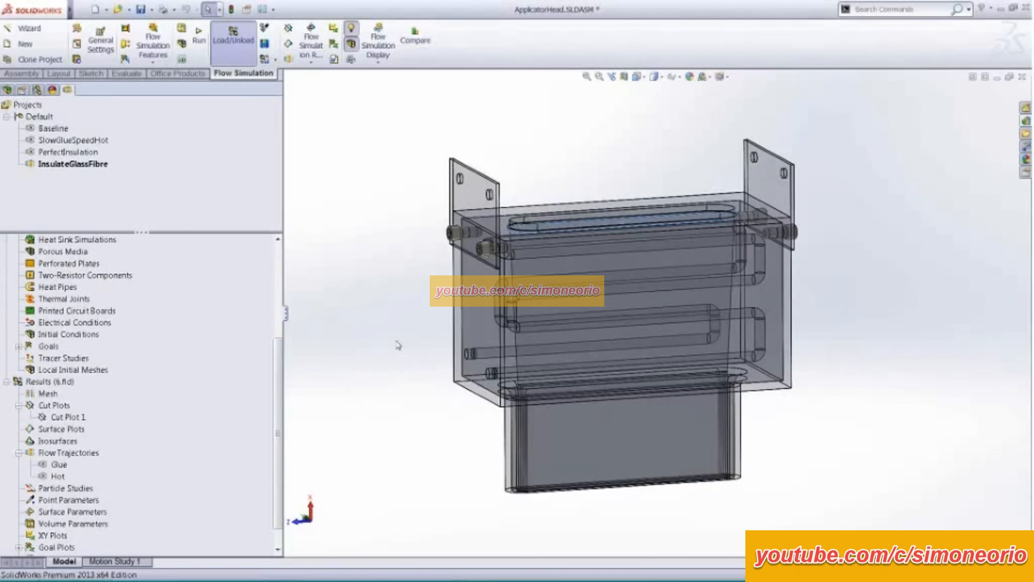
- Show the Glue flow trajectories of the InsulateGlassFibre results
click(59, 464)
right_click(97, 465)
click(86, 325)
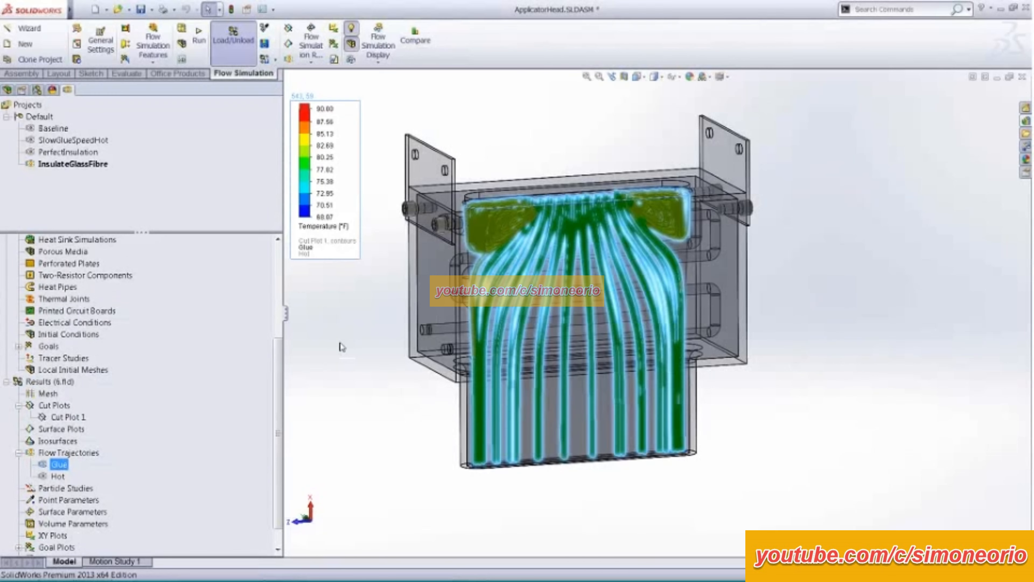
- Narrow the project tree to widen the graphics area and move the temperature legend clear of the enlarged model
click(299, 325)
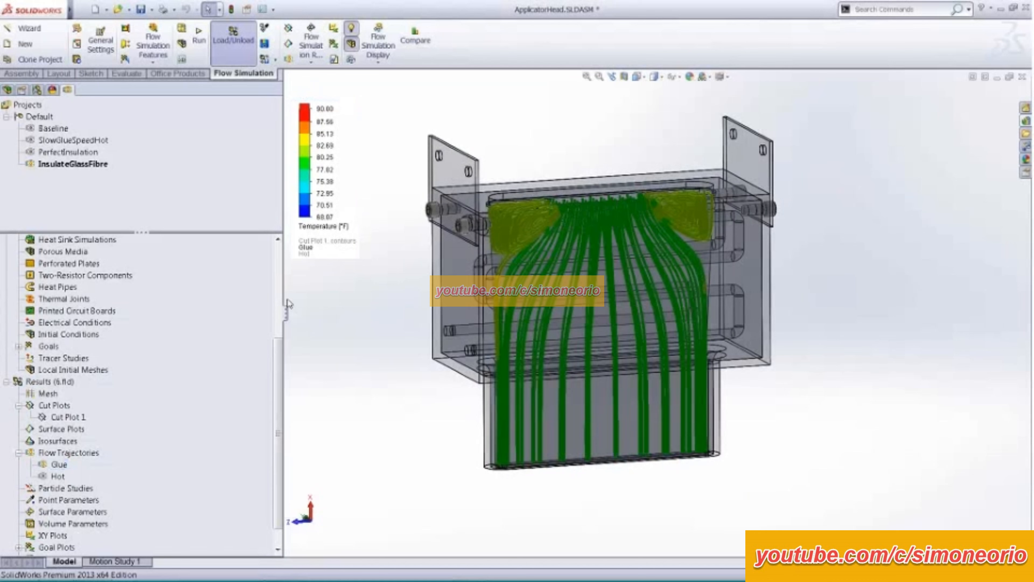
drag(288, 318, 173, 313)
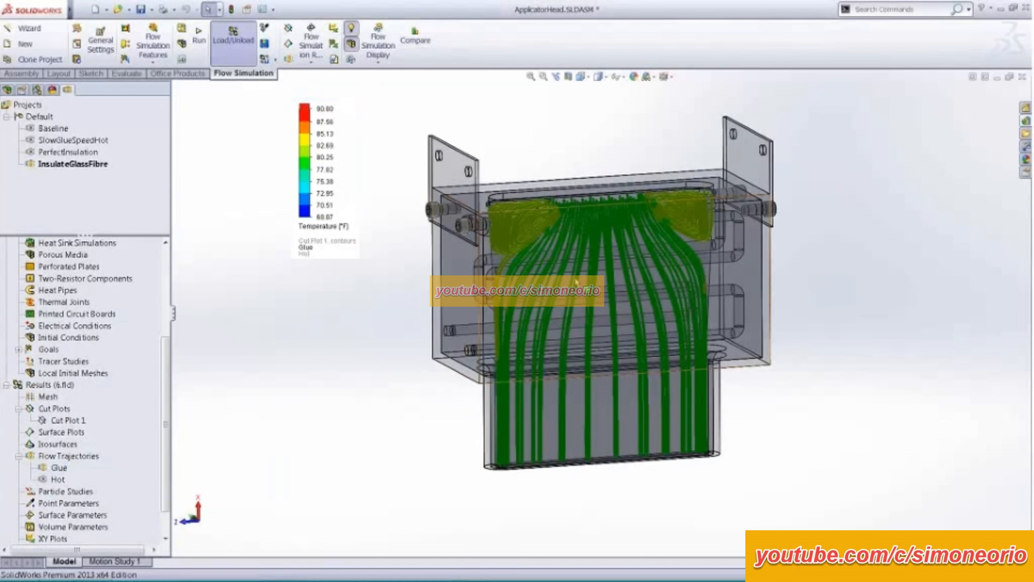
scroll(575, 277, down, 3)
middle_drag(575, 279, 586, 259)
scroll(596, 282, up, 1)
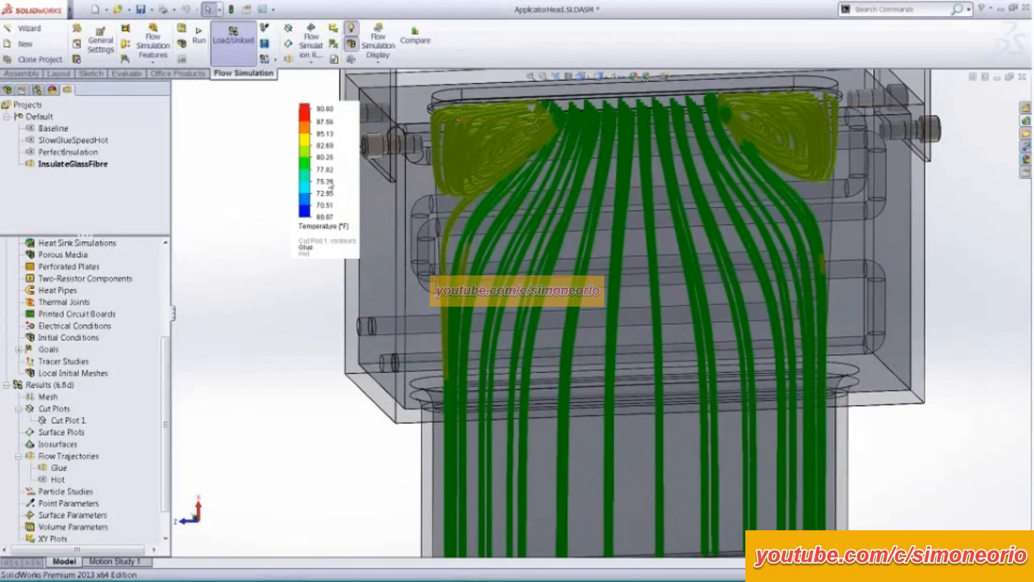
drag(303, 188, 210, 187)
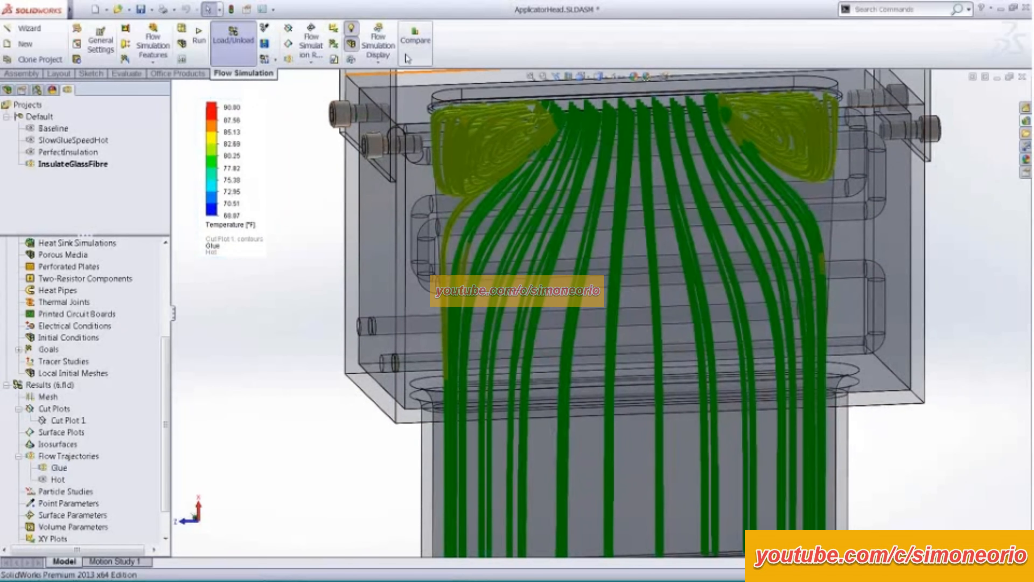
- Run a comparison of the active scene between the Baseline and InsulateGlassFibre projects
click(420, 45)
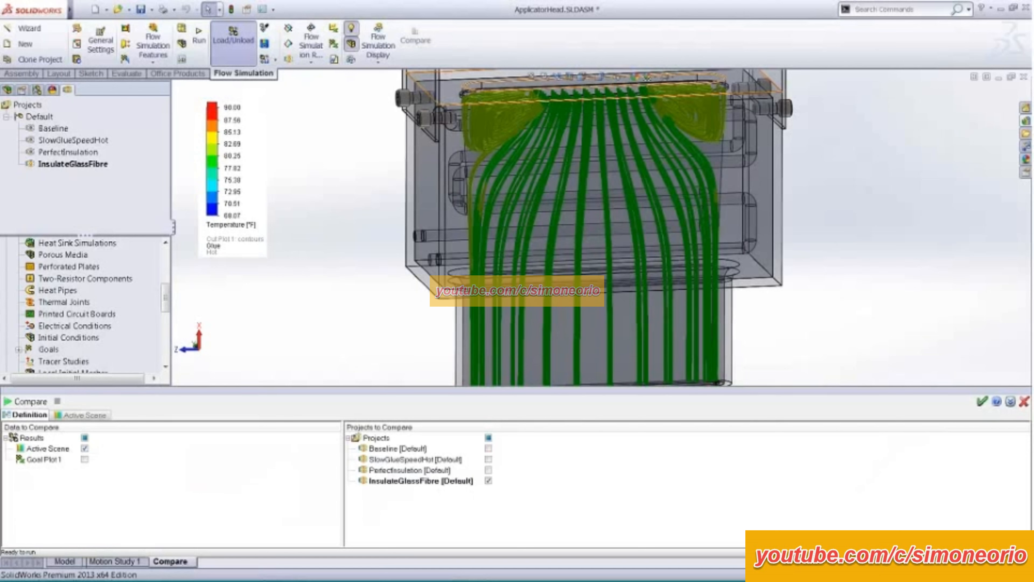
click(488, 449)
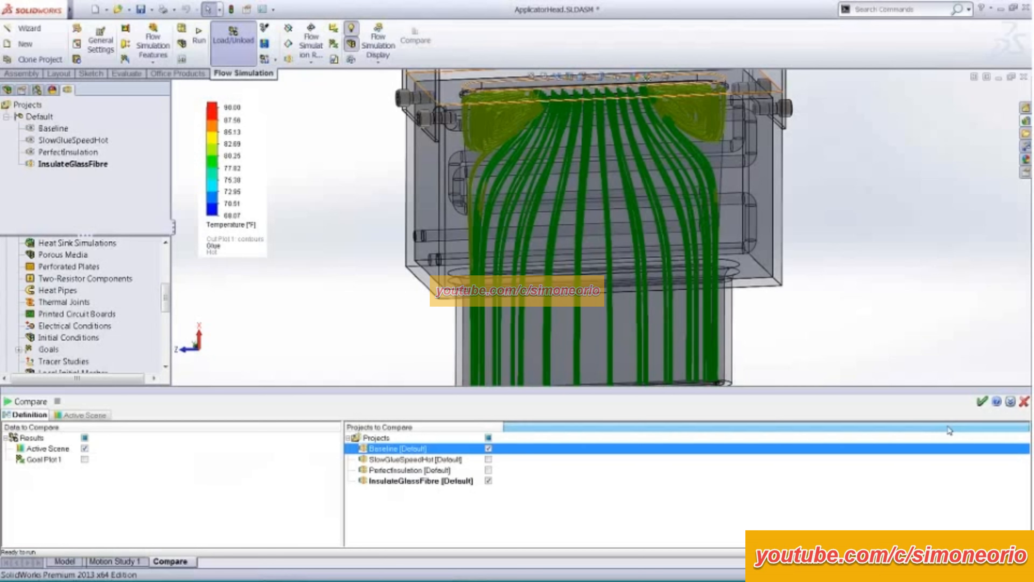
click(11, 400)
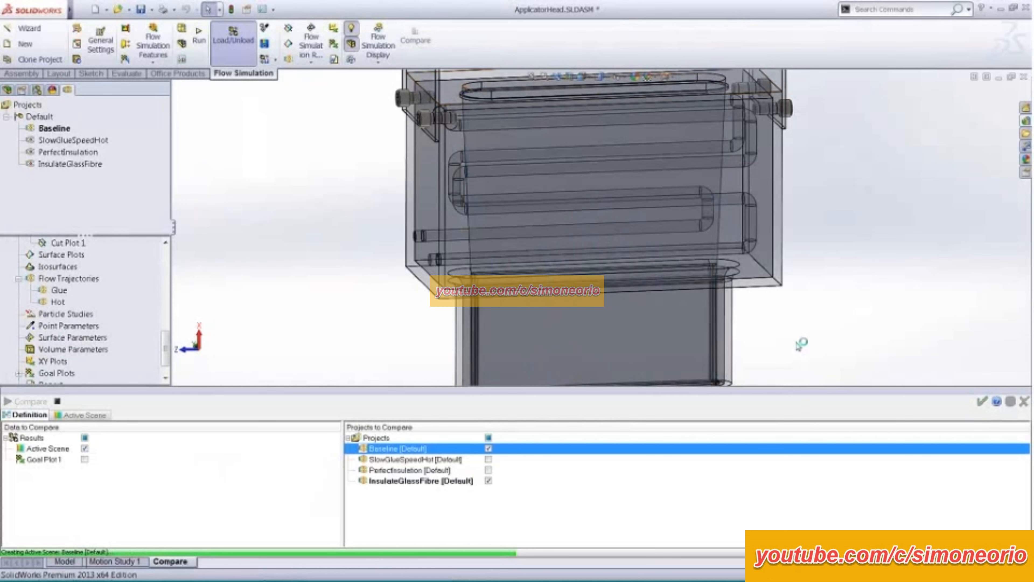
- Examine the enlarged Active Scene comparison of both projects' glue temperatures, and close the comparison without saving
click(99, 415)
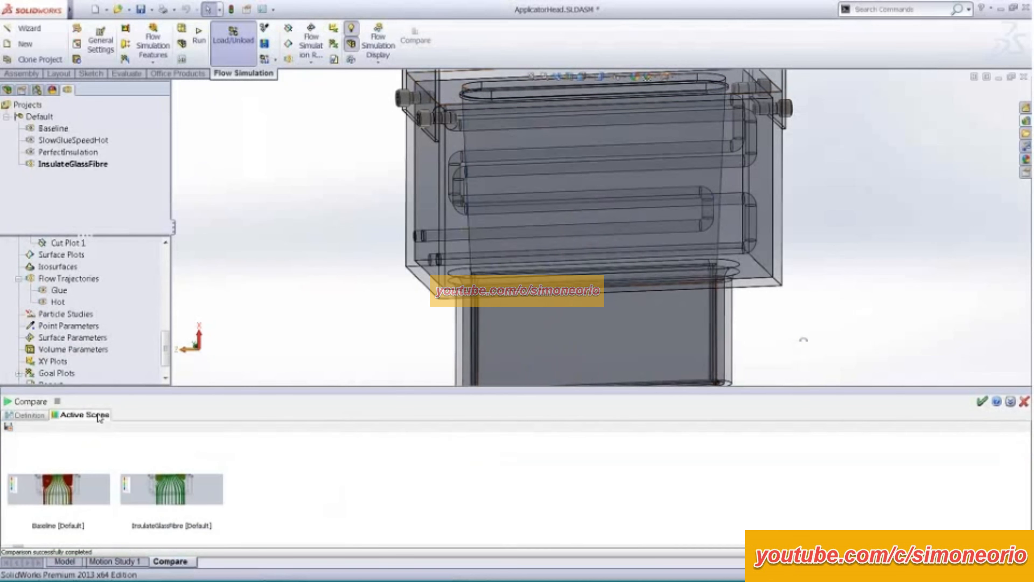
drag(267, 388, 356, 86)
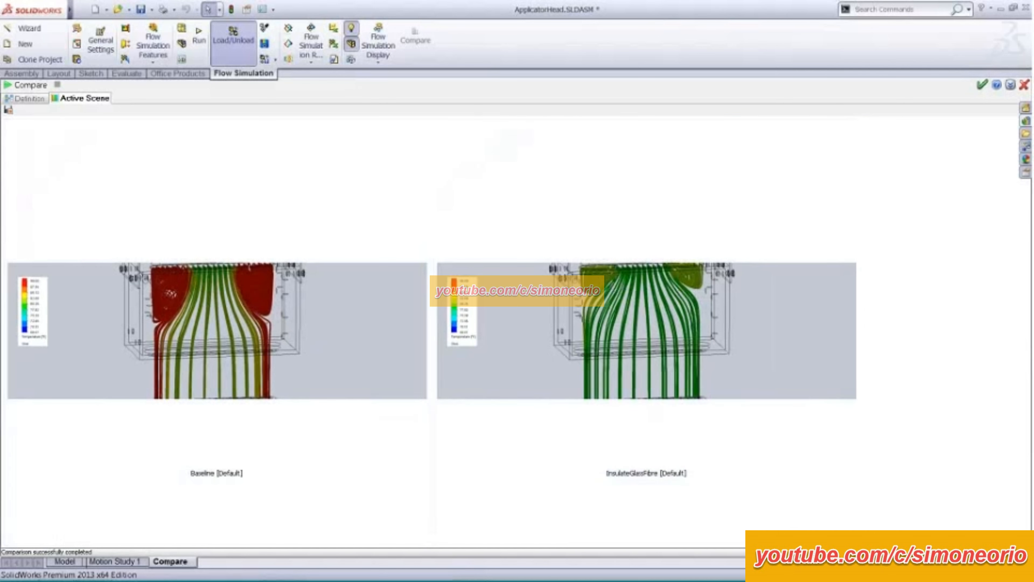
click(1025, 85)
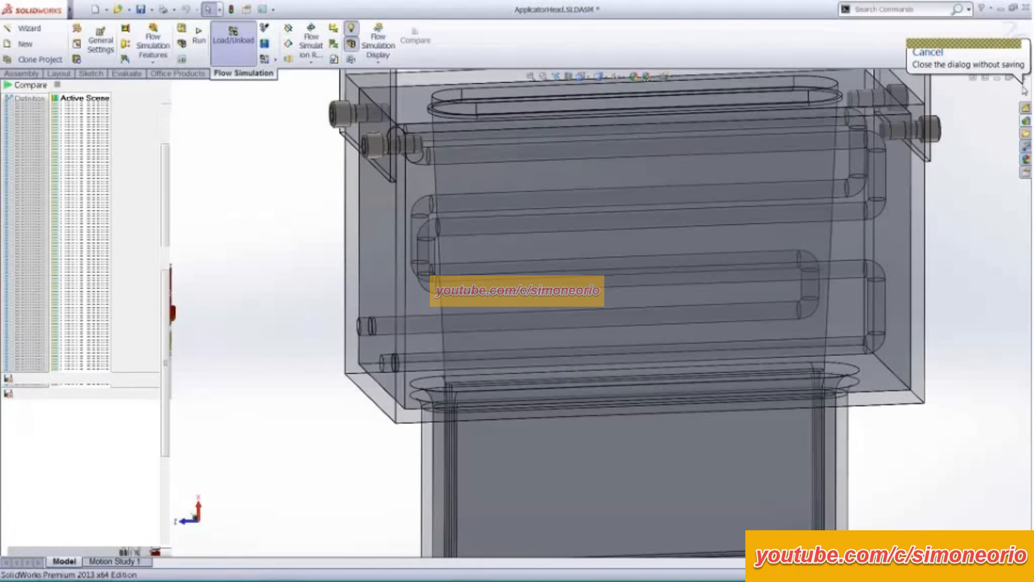
- Edit the Glue flow trajectories definition so the trajectories are drawn as spheres, and apply it
scroll(285, 322, up, 1)
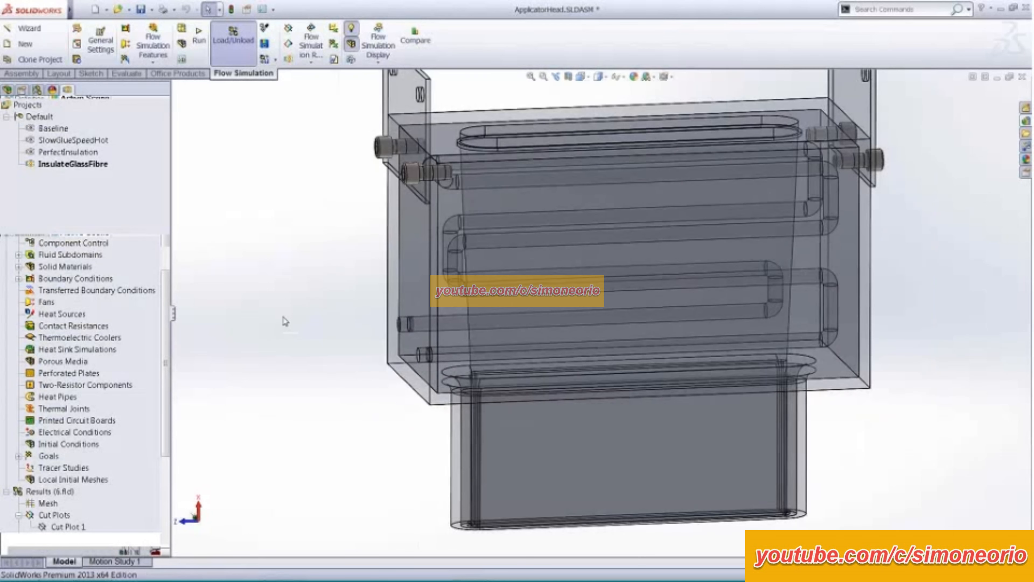
scroll(284, 318, up, 2)
ctrl+middle_drag(390, 259, 316, 284)
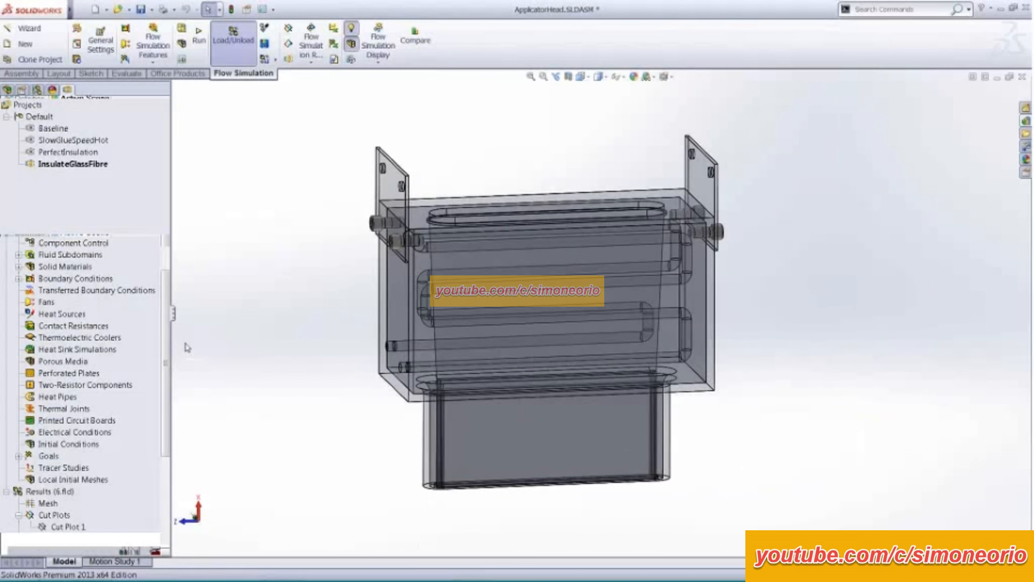
scroll(165, 335, down, 4)
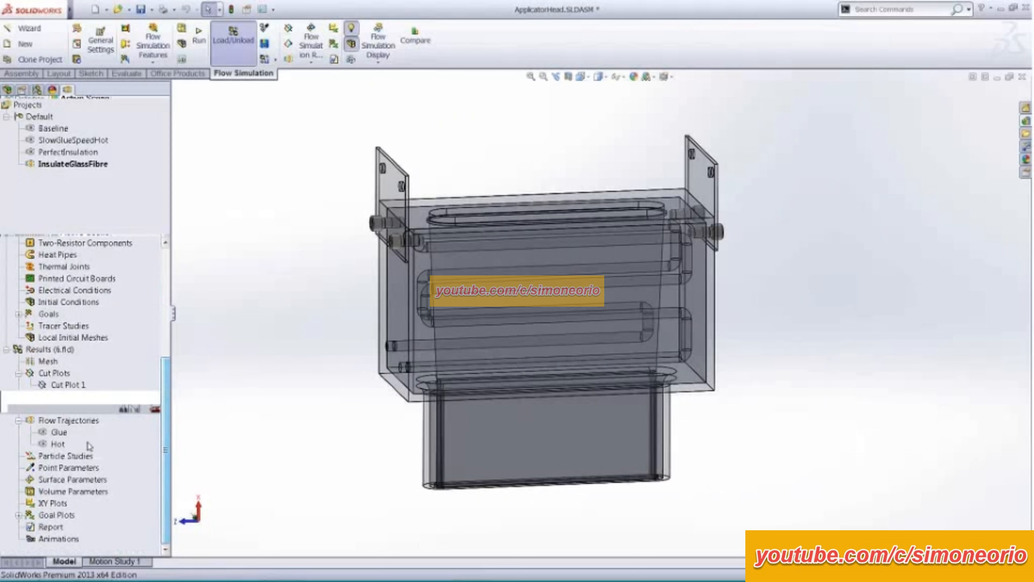
right_click(59, 433)
click(98, 282)
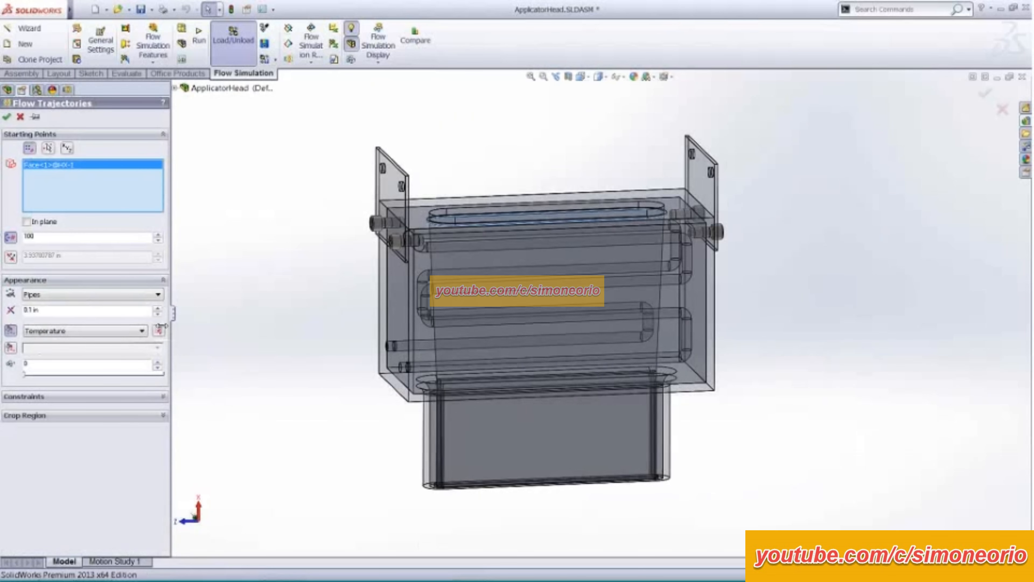
click(124, 302)
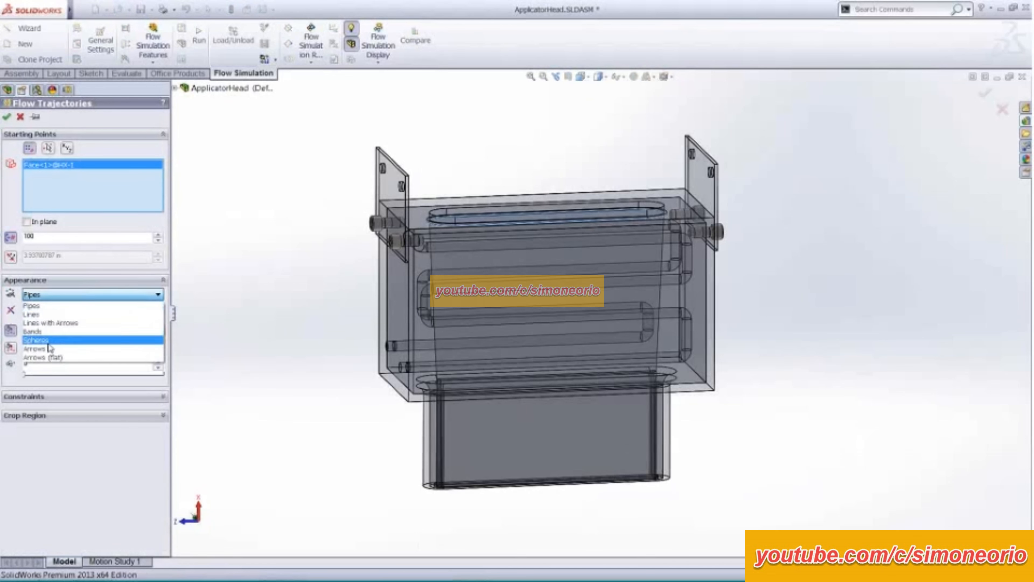
click(54, 337)
click(7, 116)
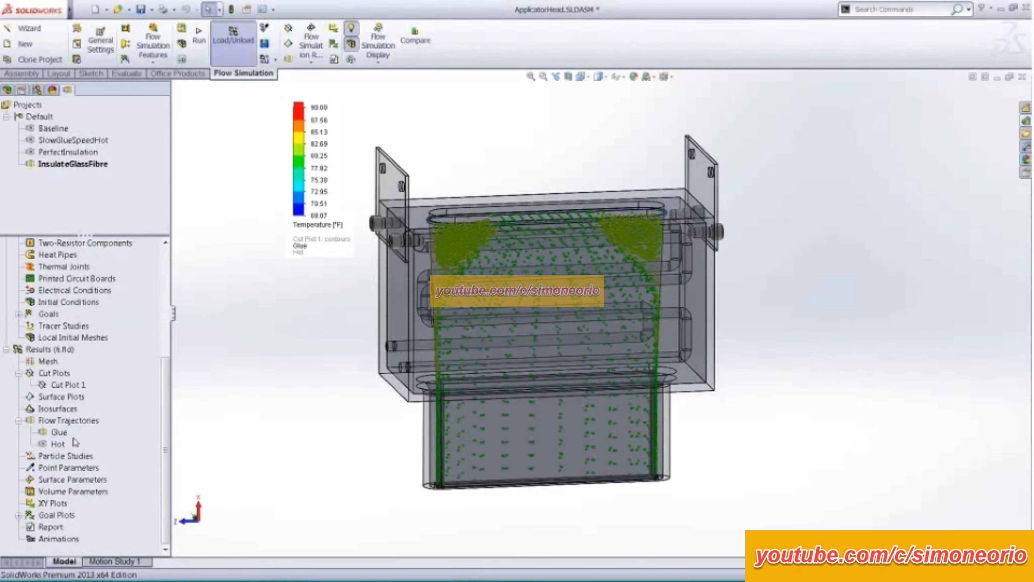
- Play the Glue flow trajectories and examine the moving spheres near the glue inlet up close
right_click(59, 431)
click(115, 342)
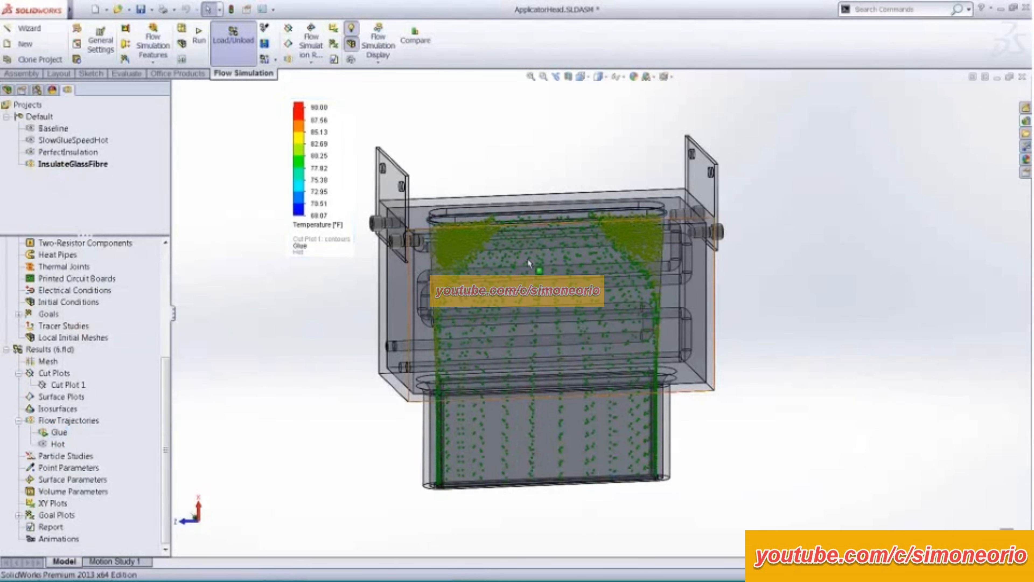
scroll(384, 295, down, 3)
scroll(384, 295, down, 5)
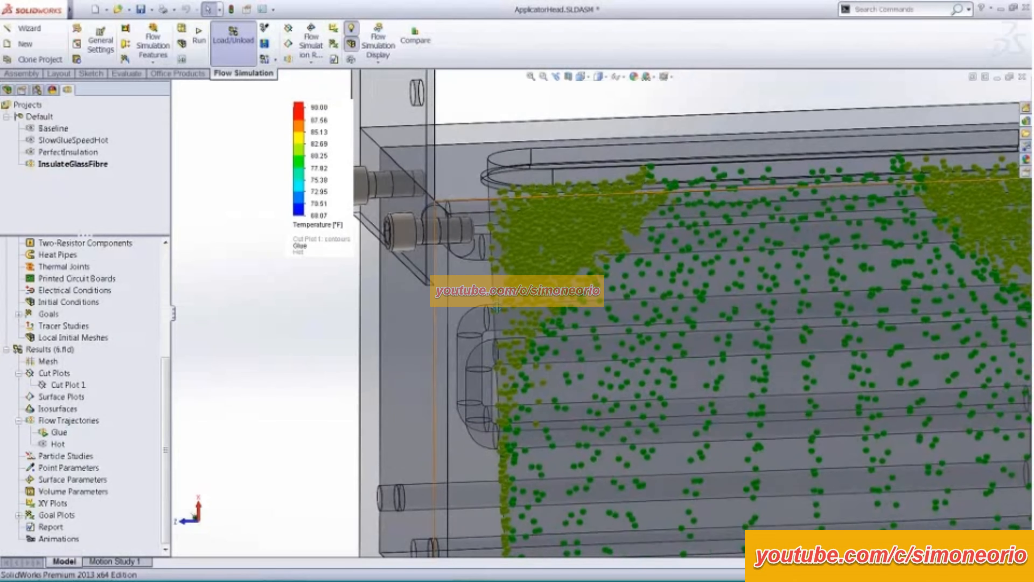
middle_drag(496, 307, 557, 231)
- Move the temperature legend off the model and reset its upper limit to the plot's maximum, 83.15 °F
drag(301, 119, 233, 125)
click(247, 114)
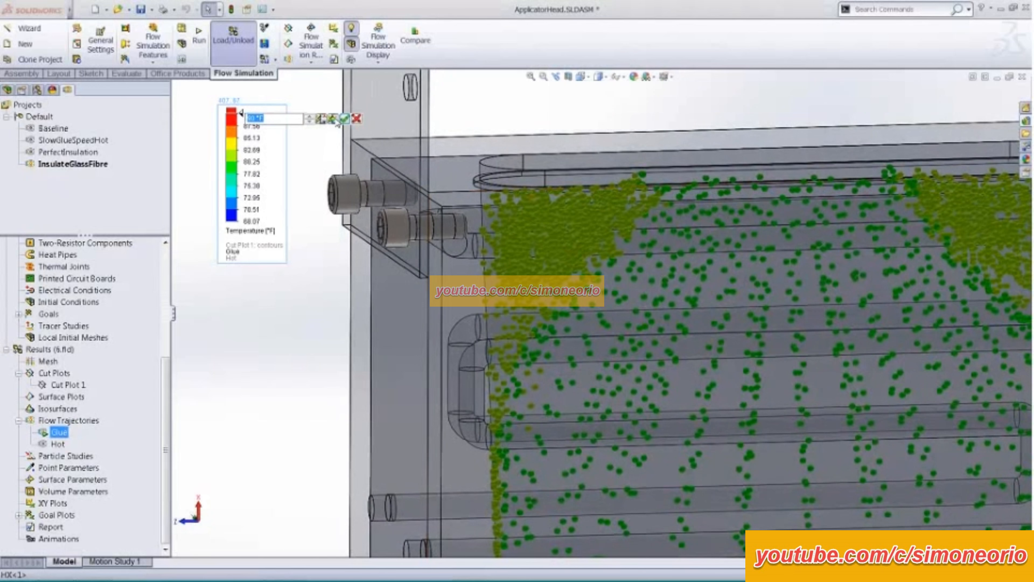
click(332, 119)
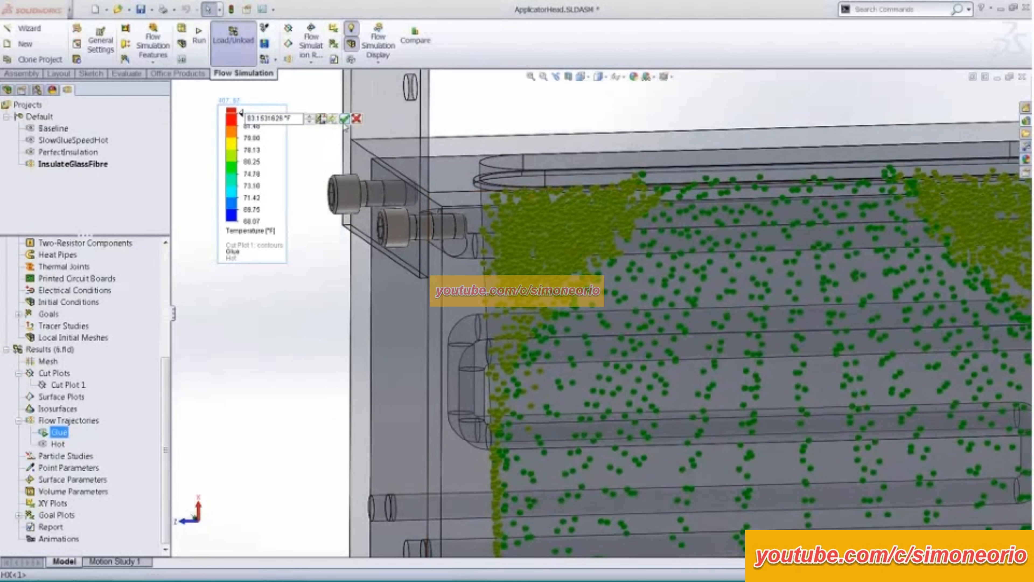
click(271, 323)
scroll(321, 331, up, 2)
ctrl+middle_drag(318, 330, 276, 306)
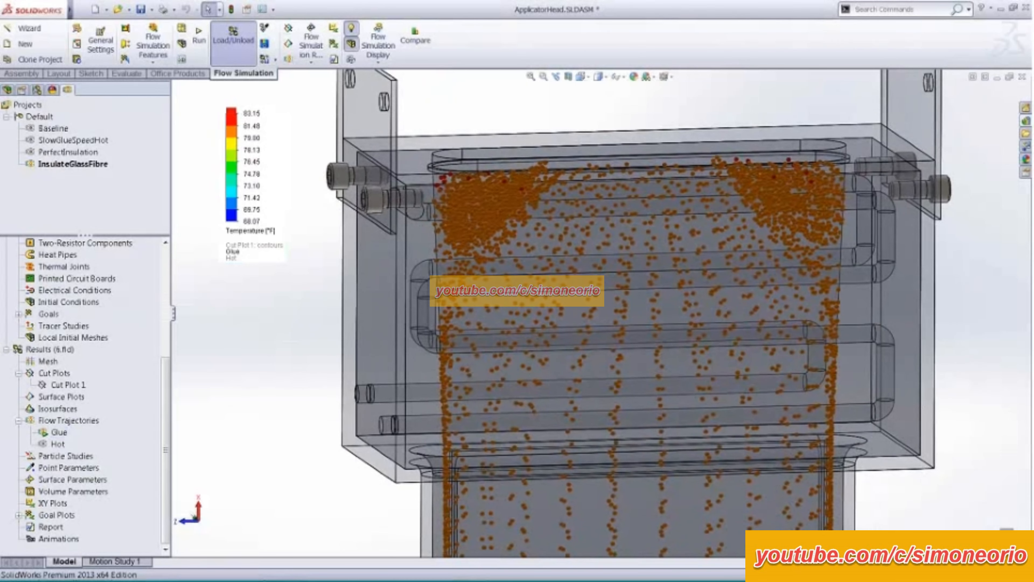
- Stop the Glue flow trajectories animation and view the whole applicator head
right_click(69, 432)
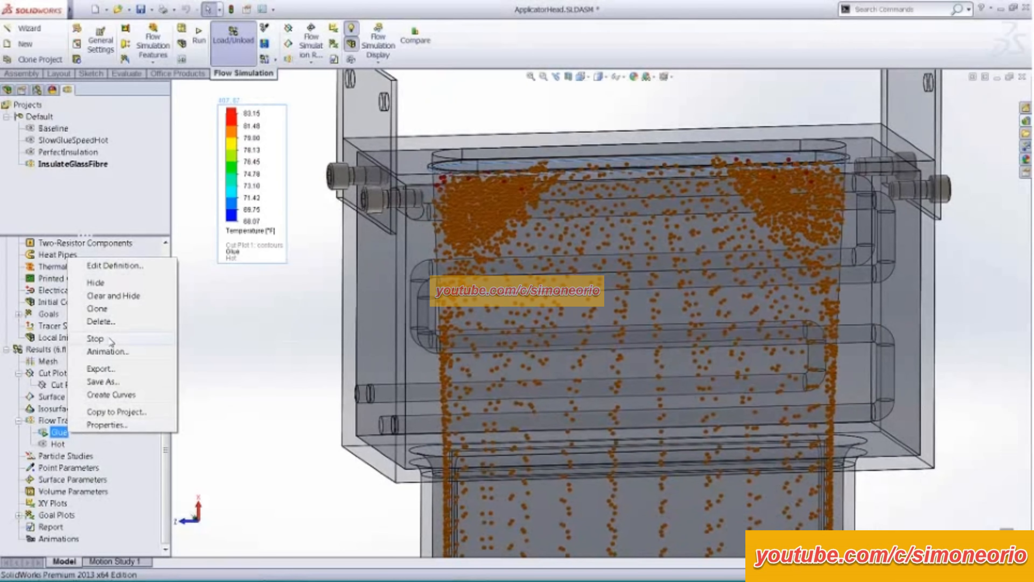
click(95, 339)
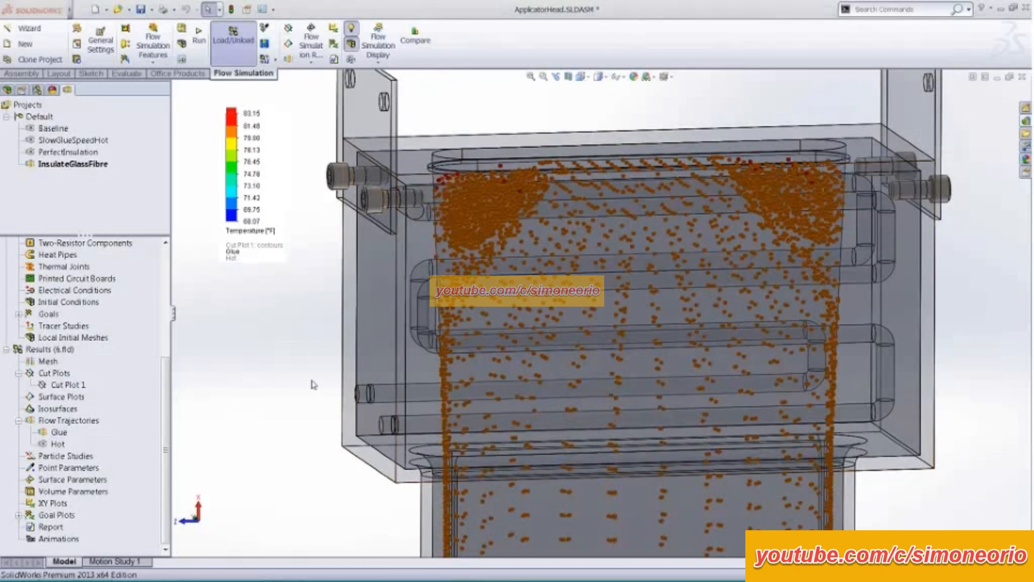
scroll(312, 383, up, 3)
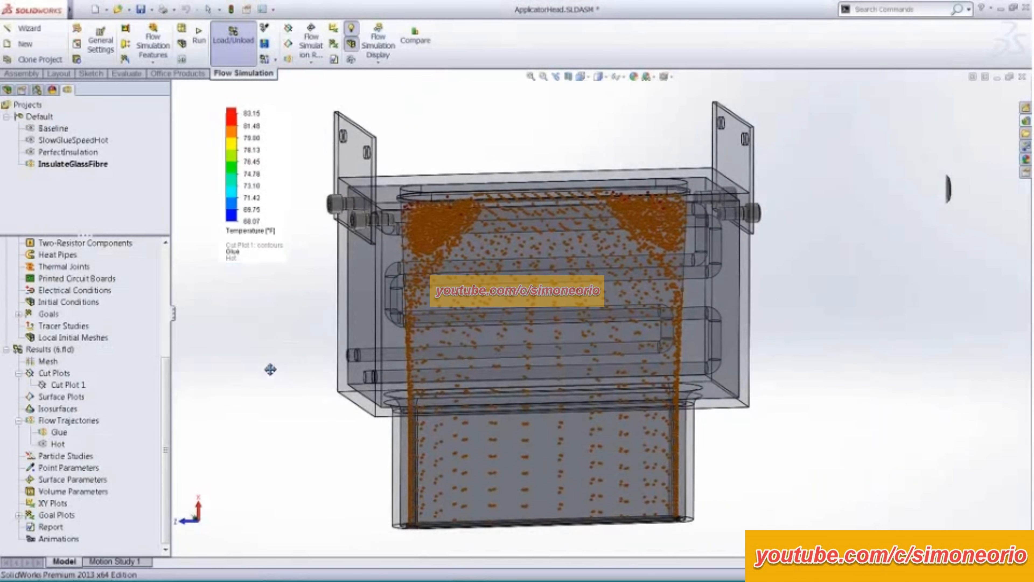